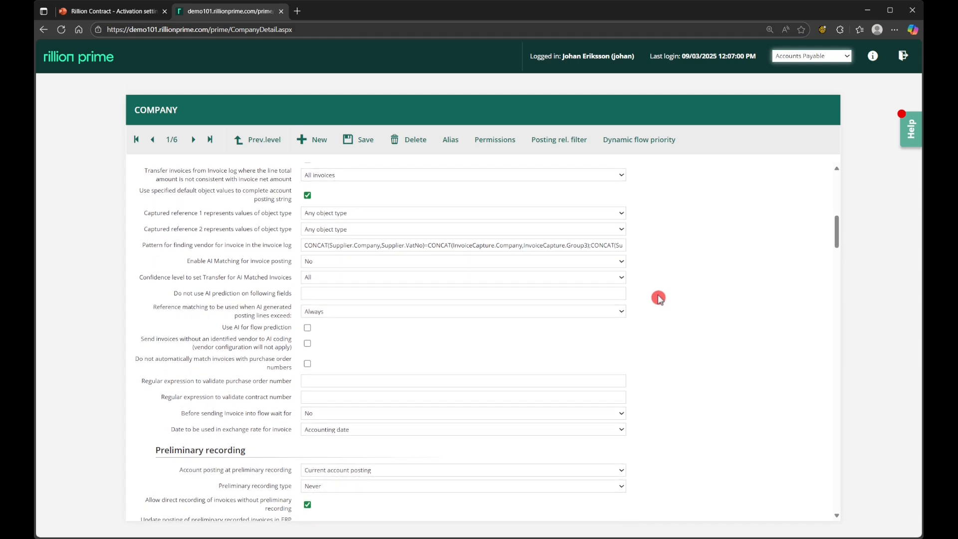
Step: Examine the company's invoice, Requisition and Accounting model settings, down to the flow options for unknown entries
scroll(664, 302, "down", 10)
scroll(659, 298, "down", 11)
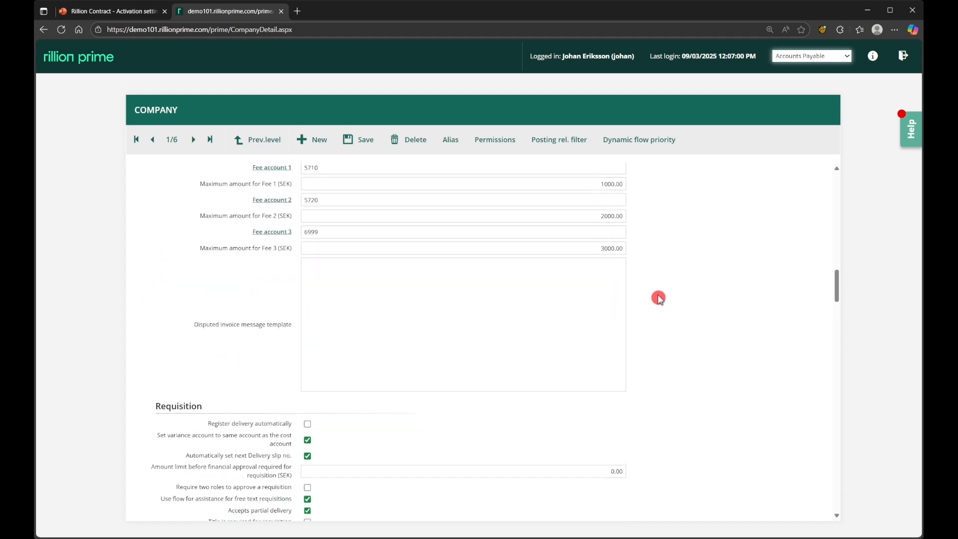
left_click_drag(233, 270, 163, 280)
left_click(724, 290)
scroll(719, 348, "down", 2)
scroll(719, 348, "down", 3)
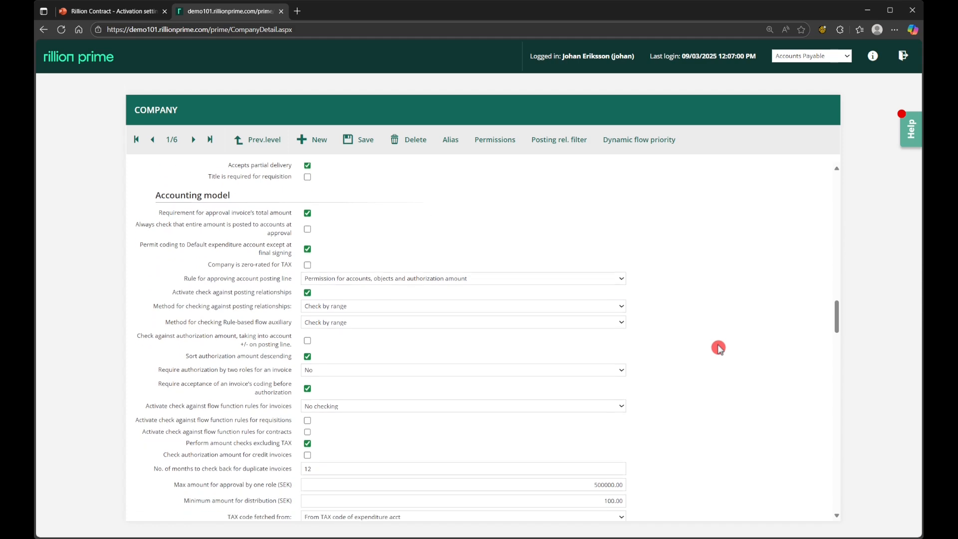
scroll(718, 347, "down", 1)
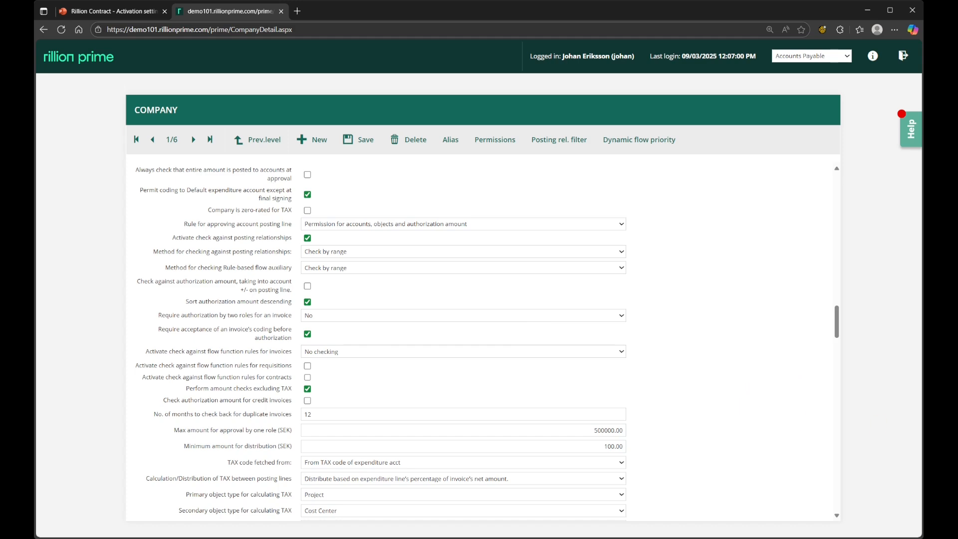
scroll(753, 376, "down", 3)
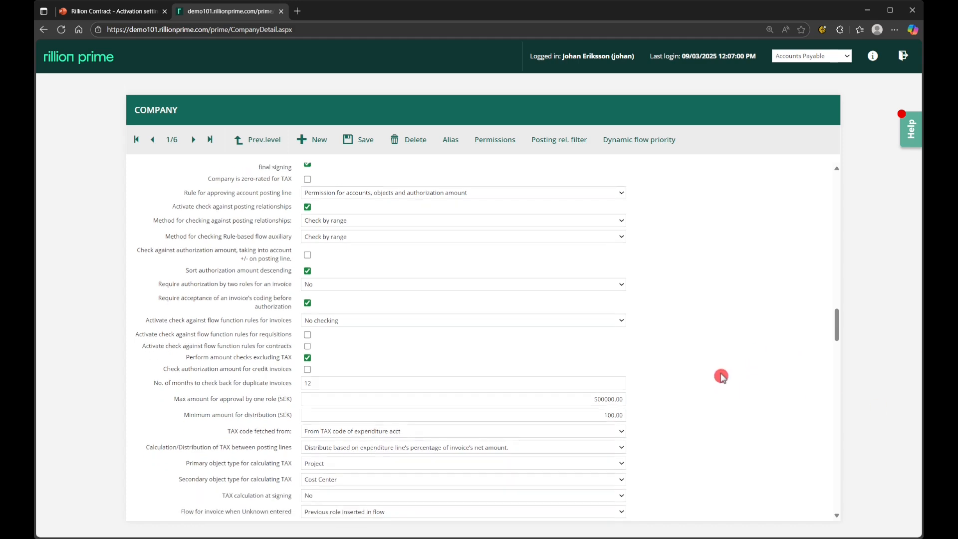
scroll(721, 376, "down", 1)
scroll(721, 376, "down", 2)
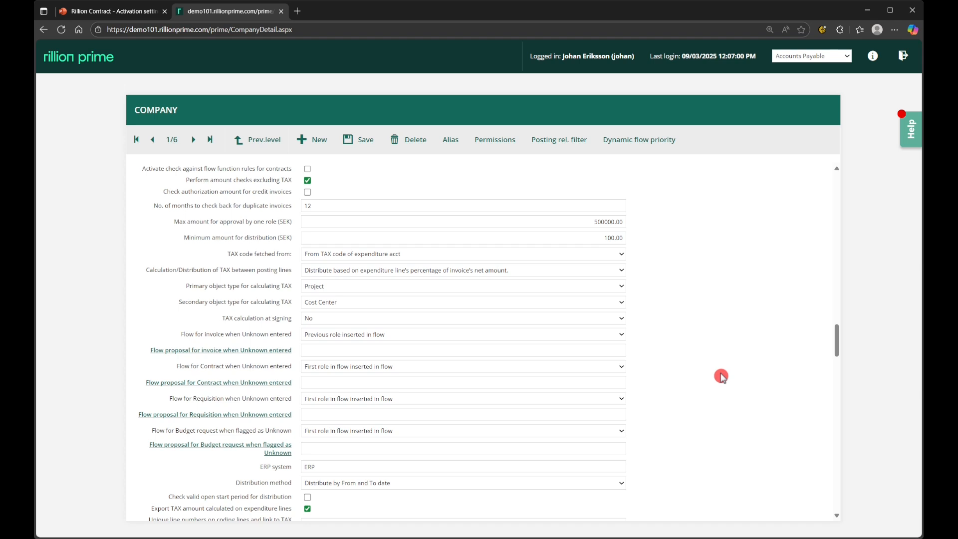
scroll(701, 348, "down", 2)
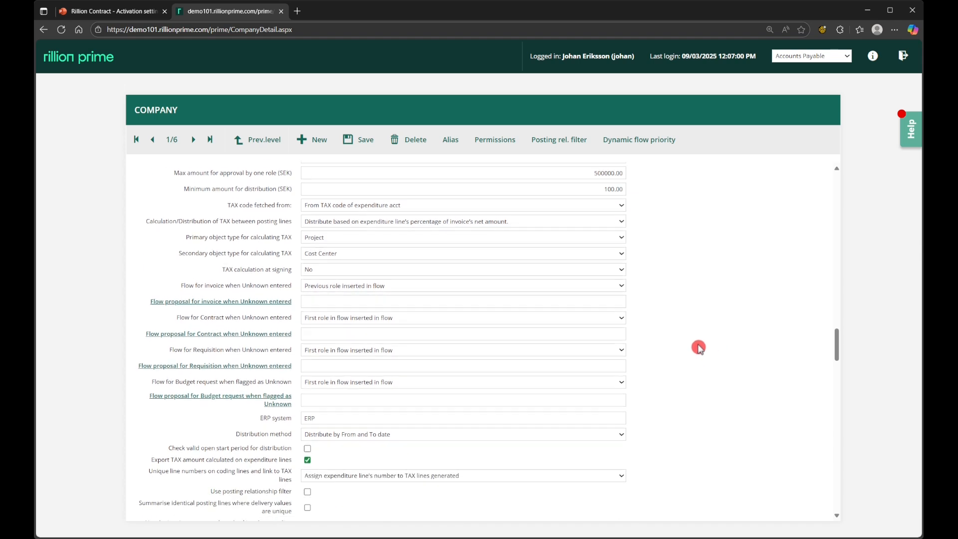
Step: Set Flow for Contract when Unknown entered to "Previous role inserted in flow"
left_click_drag(294, 319, 178, 325)
left_click(179, 324)
left_click(530, 324)
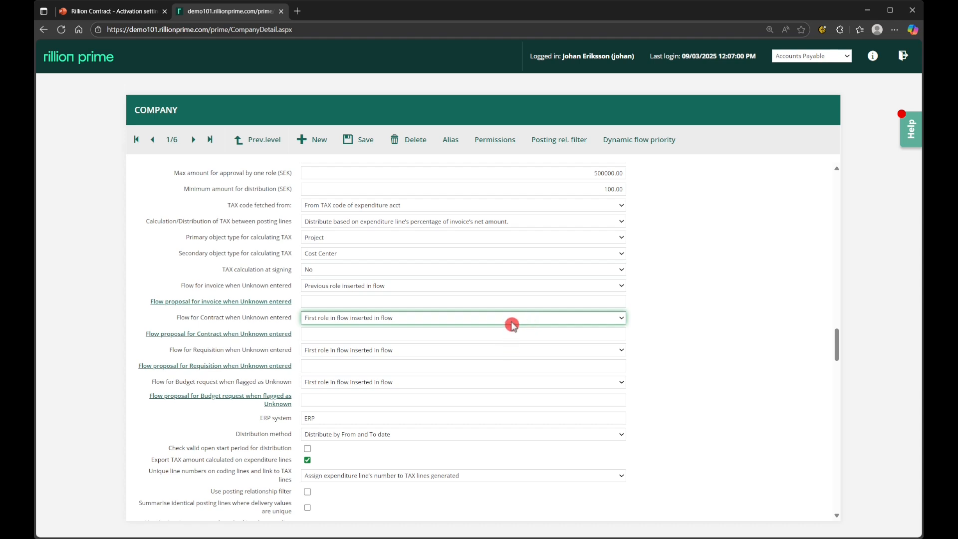
left_click(511, 335)
key("Up")
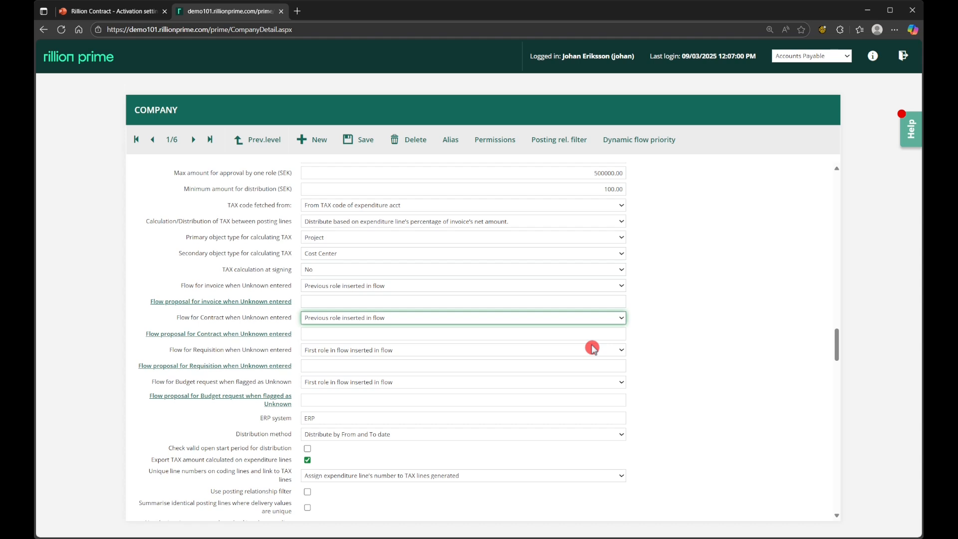
Step: Try "First role in flow inserted in flow", "According to flow proposal" and "Forward to next role" for the contract's unknown flow setting
left_click(590, 316)
left_click(568, 357)
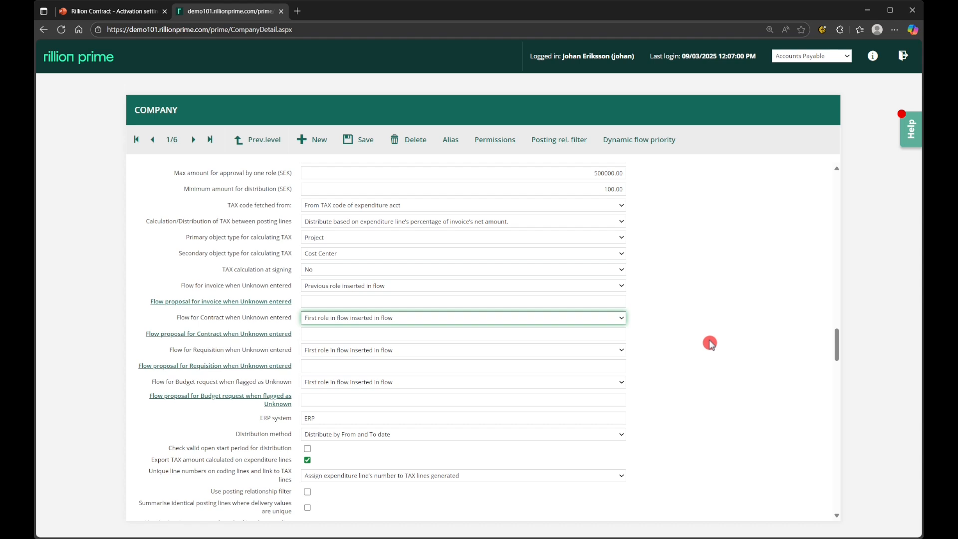
left_click(607, 319)
left_click(577, 371)
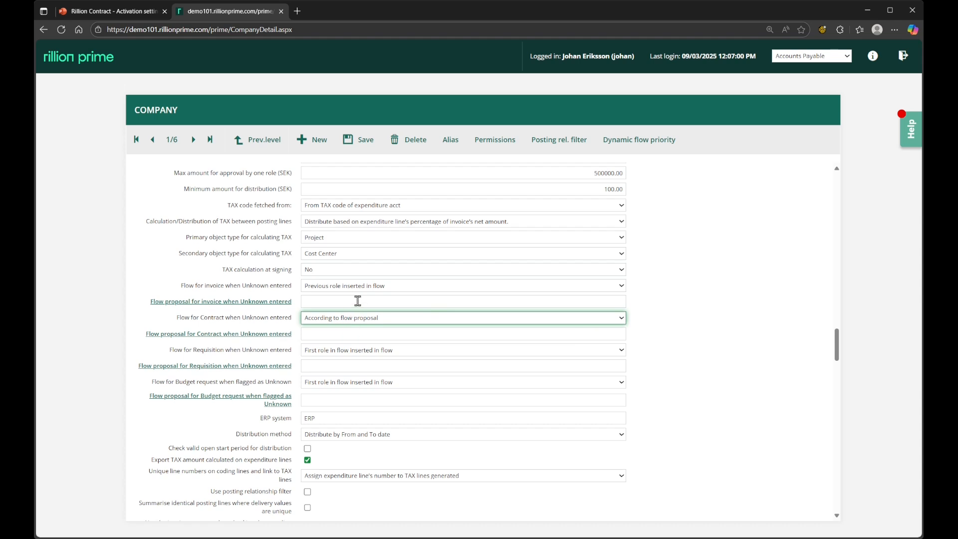
left_click(319, 333)
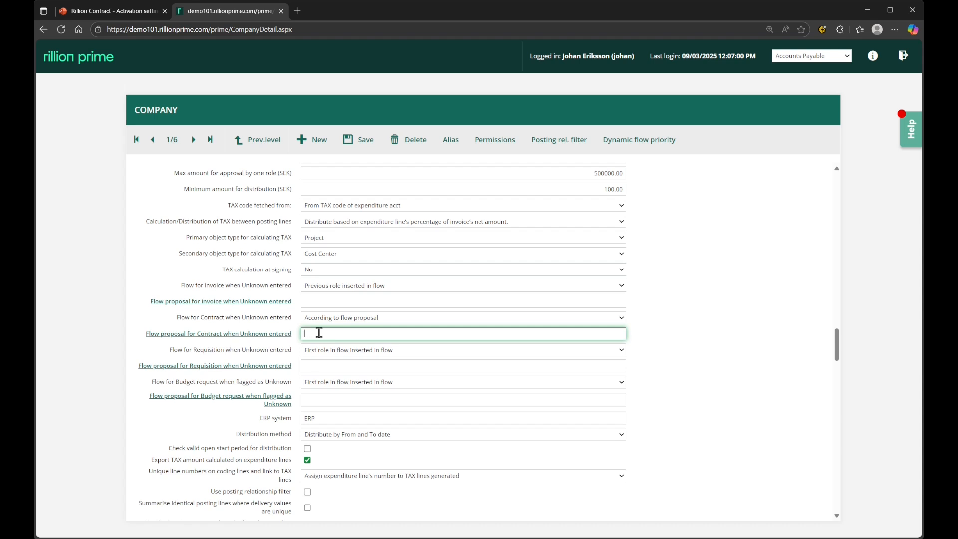
left_click(332, 317)
left_click(341, 331)
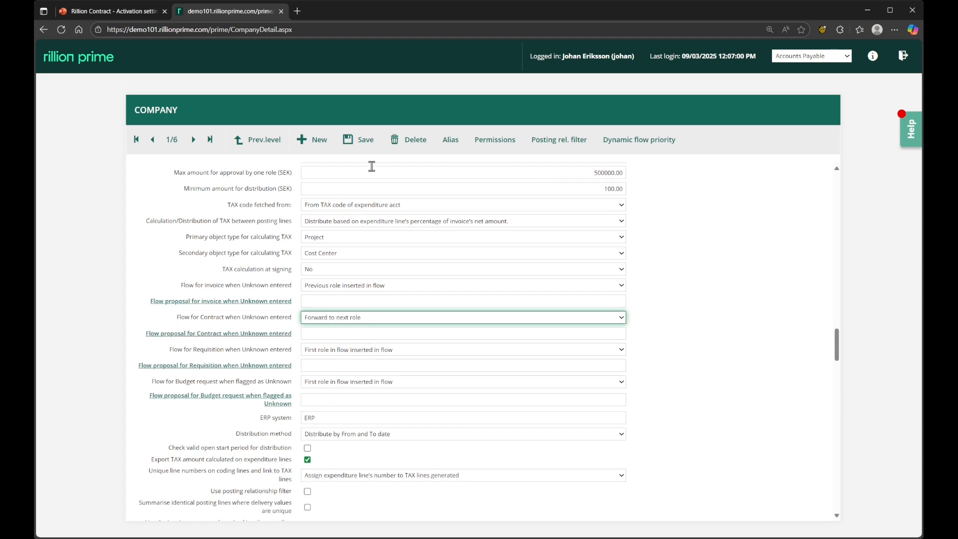
Step: Leave the company record without saving its changes and open the Permission groups list under General information
left_click(253, 141)
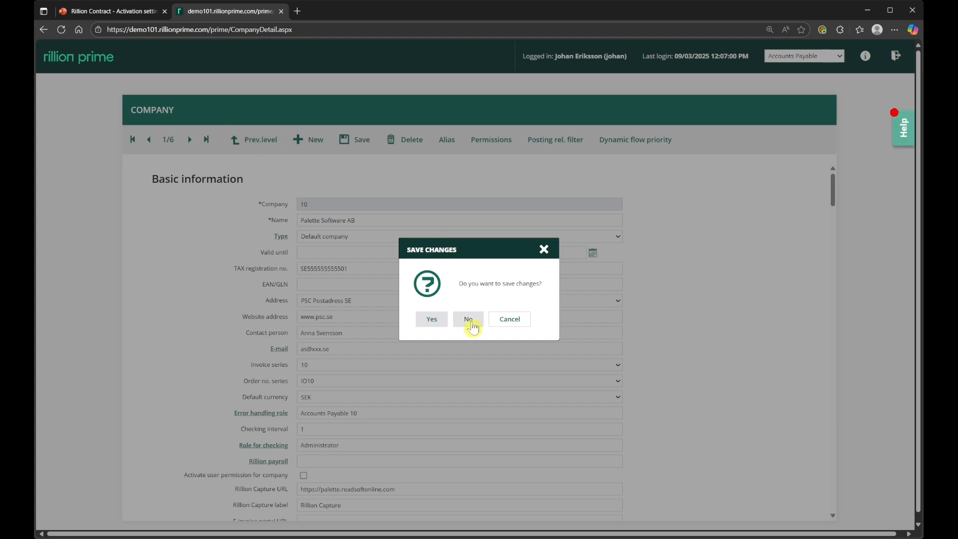
left_click(470, 329)
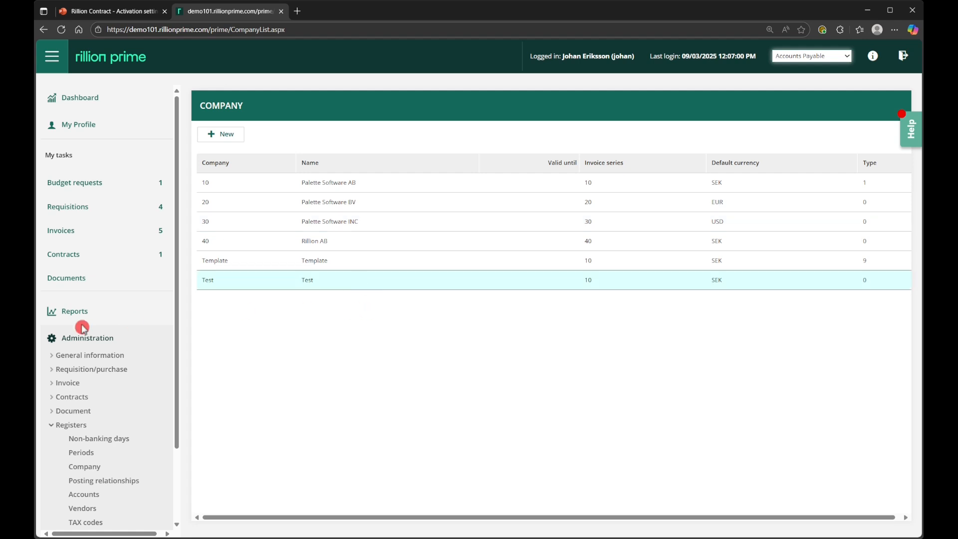
scroll(126, 330, "down", 3)
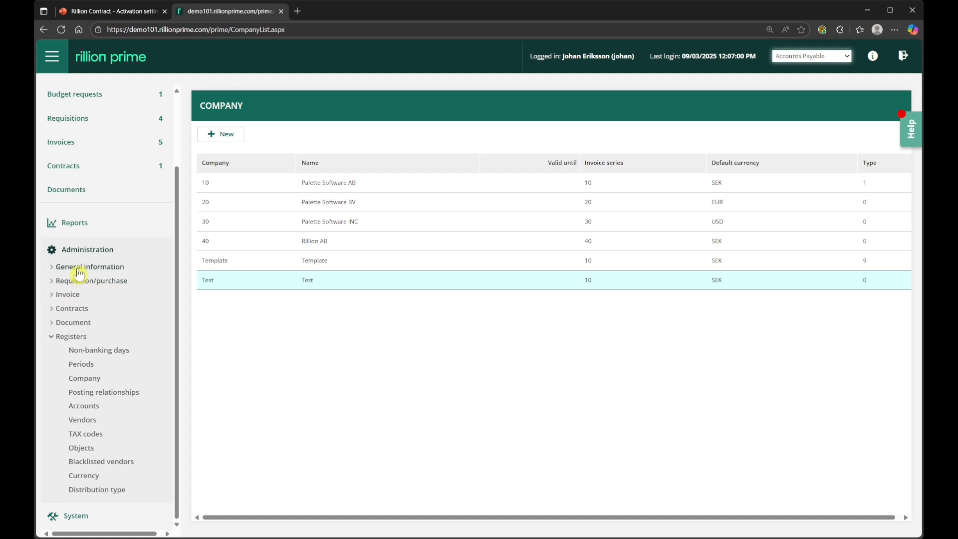
left_click(79, 268)
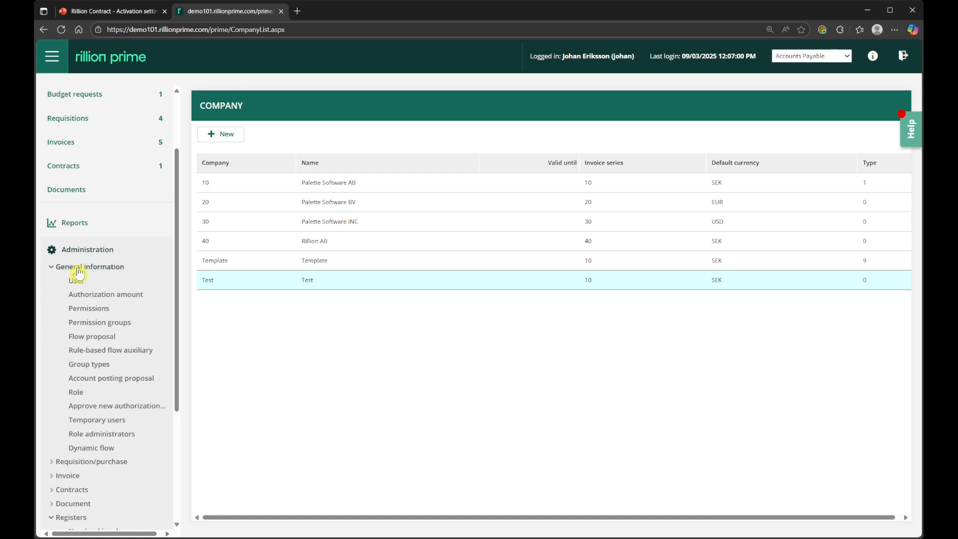
left_click(87, 324)
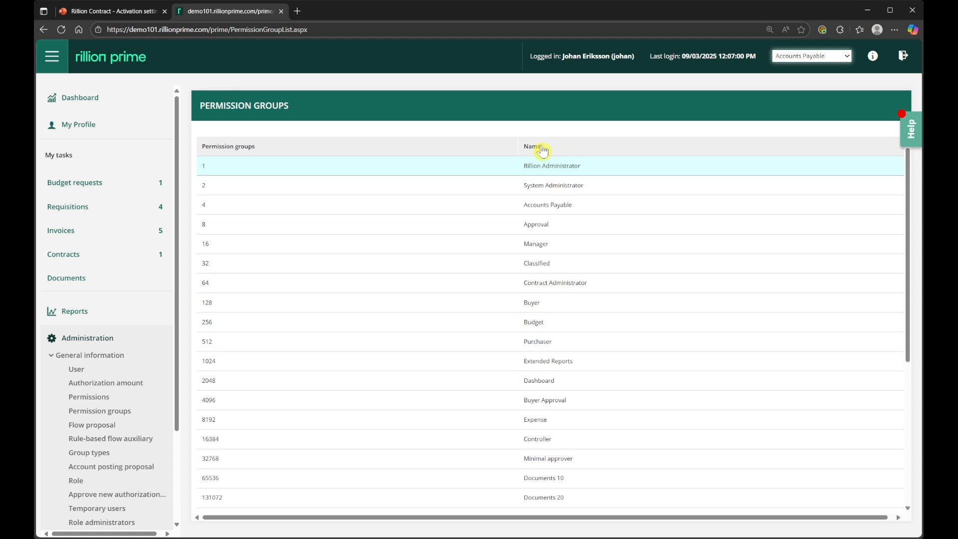
Step: Open the Contract Administrator permission group and go to its Contracts permissions
left_click(556, 278)
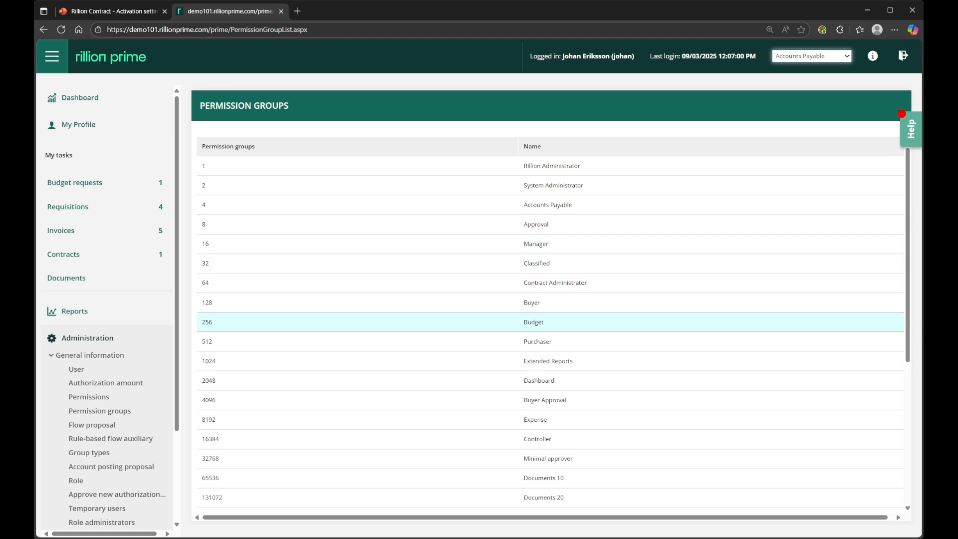
scroll(739, 246, "down", 2)
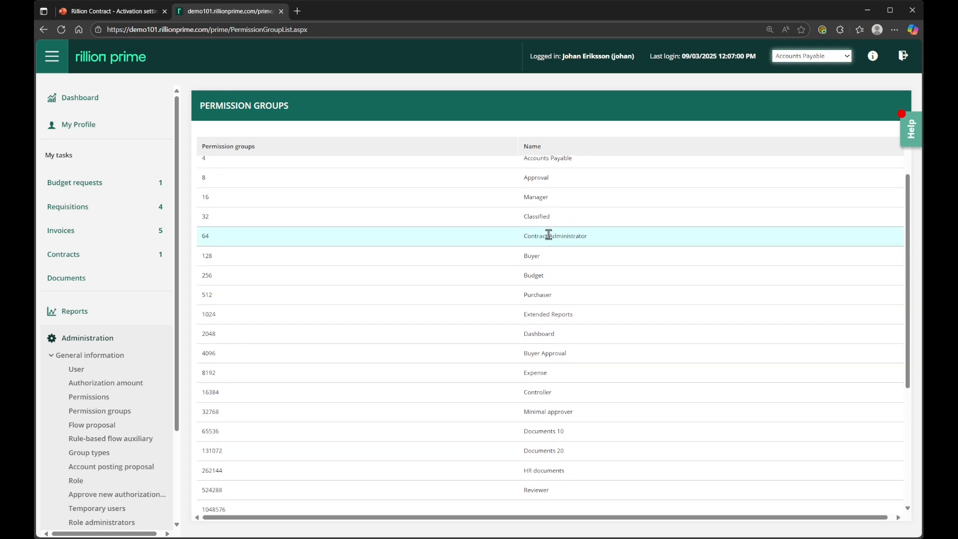
left_click(549, 236)
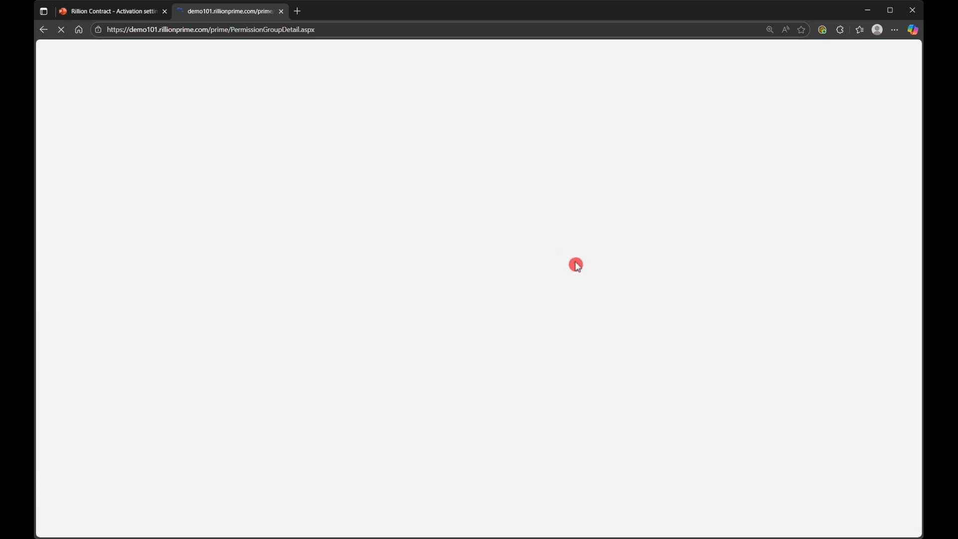
scroll(680, 391, "down", 15)
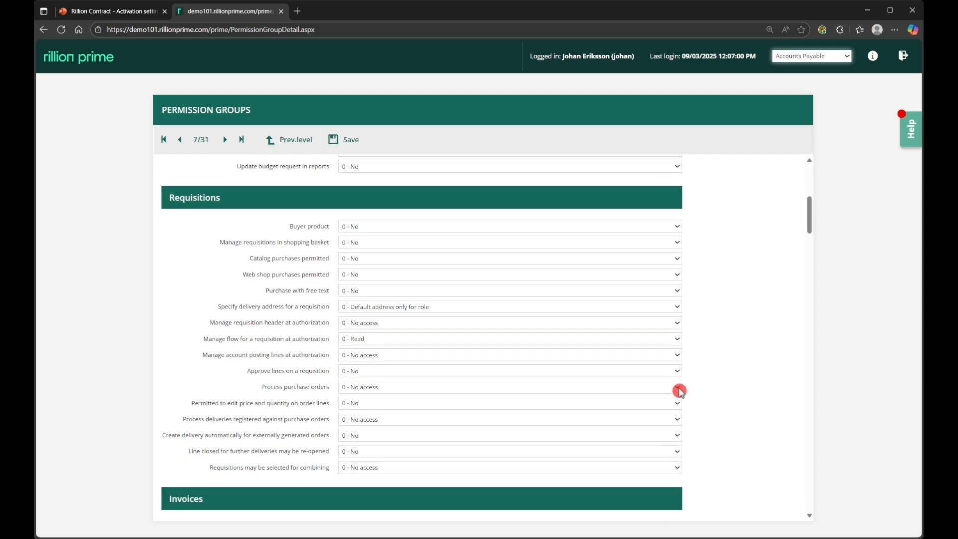
scroll(679, 391, "down", 5)
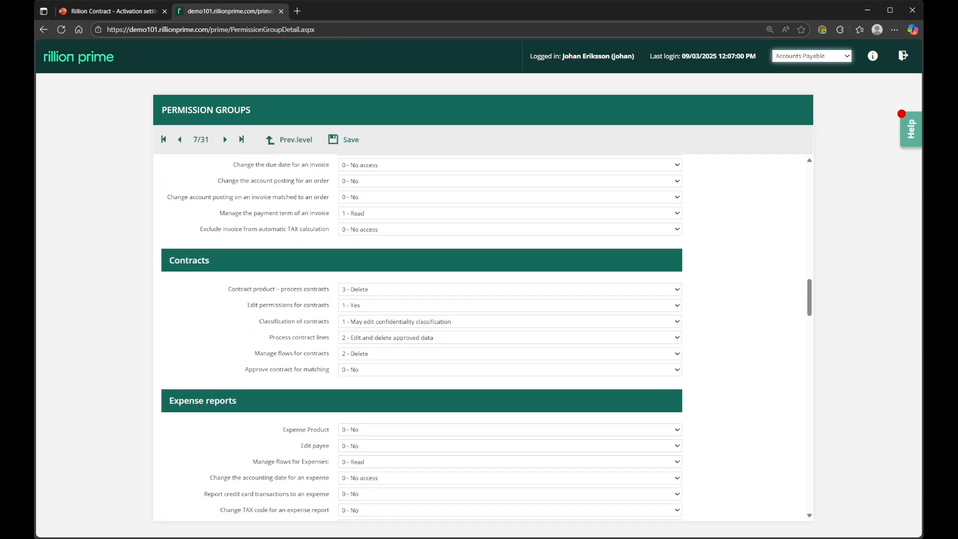
scroll(798, 283, "down", 1)
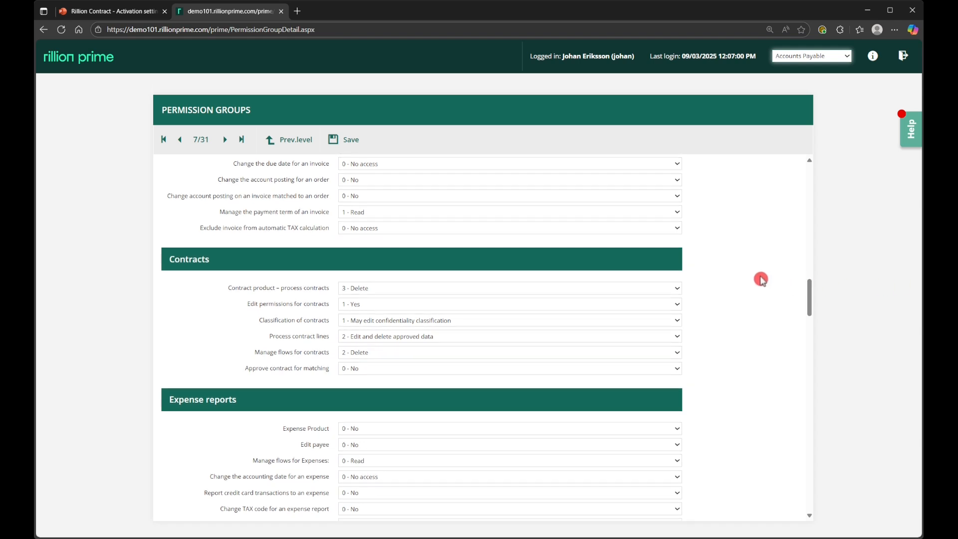
Step: Review the options for each Contracts permission, from processing contracts to approving contracts for matching, without changing them
left_click(641, 288)
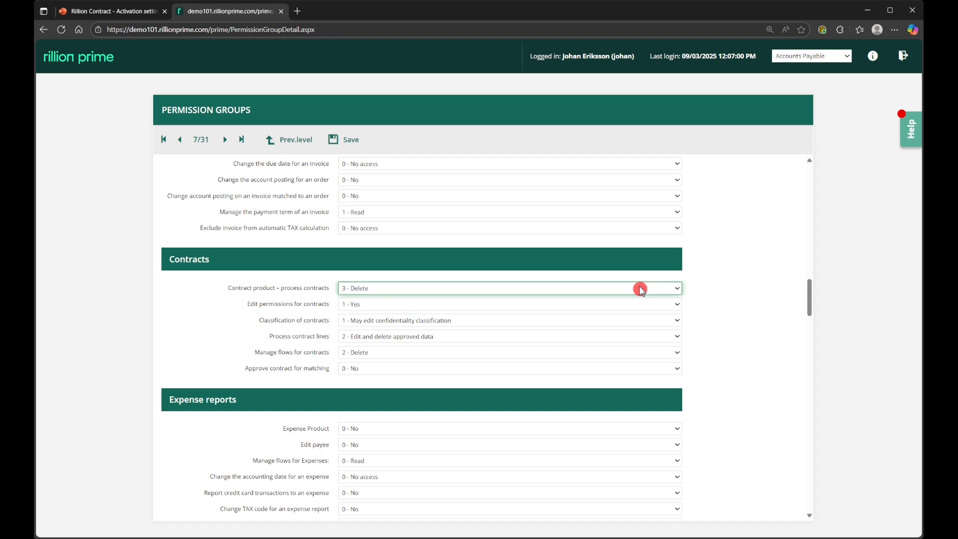
left_click(715, 288)
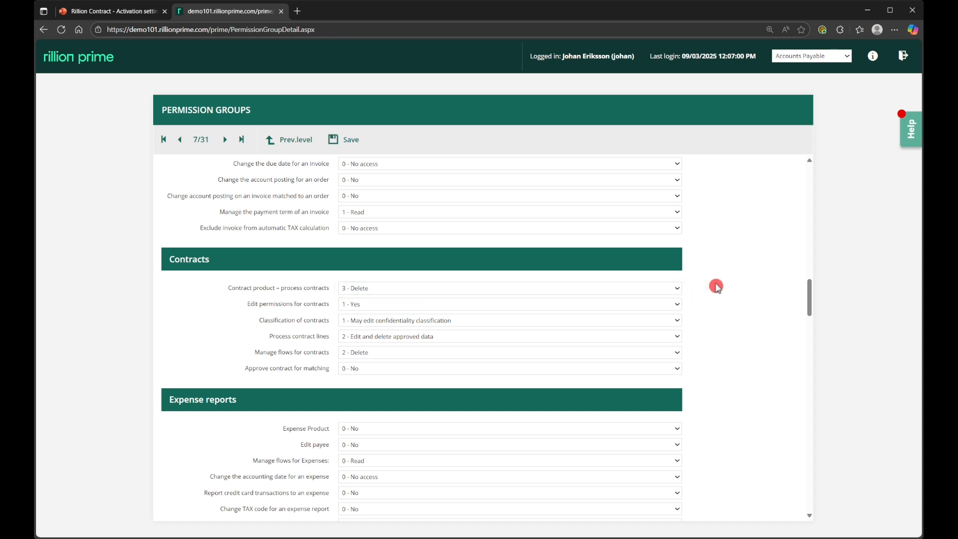
left_click(667, 305)
left_click(726, 302)
left_click(652, 320)
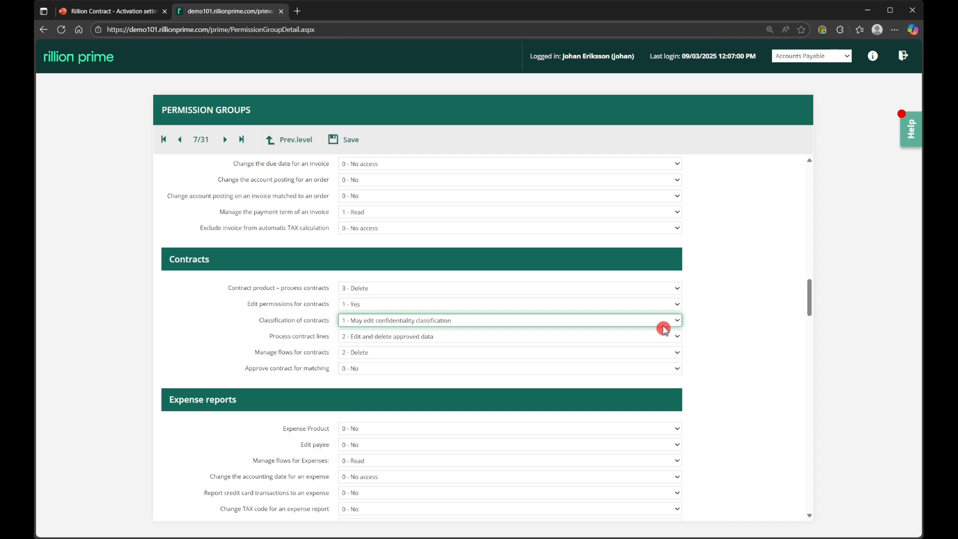
left_click(636, 335)
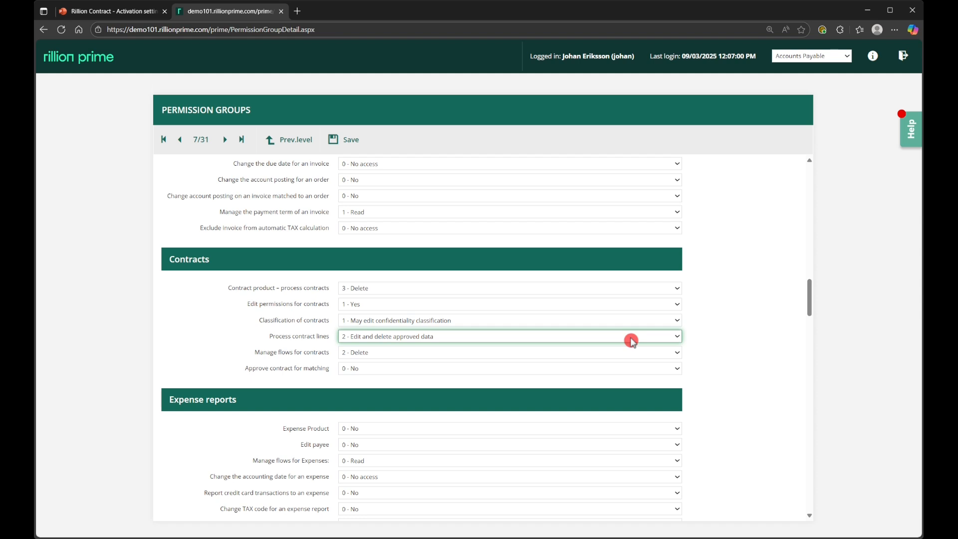
left_click(633, 353)
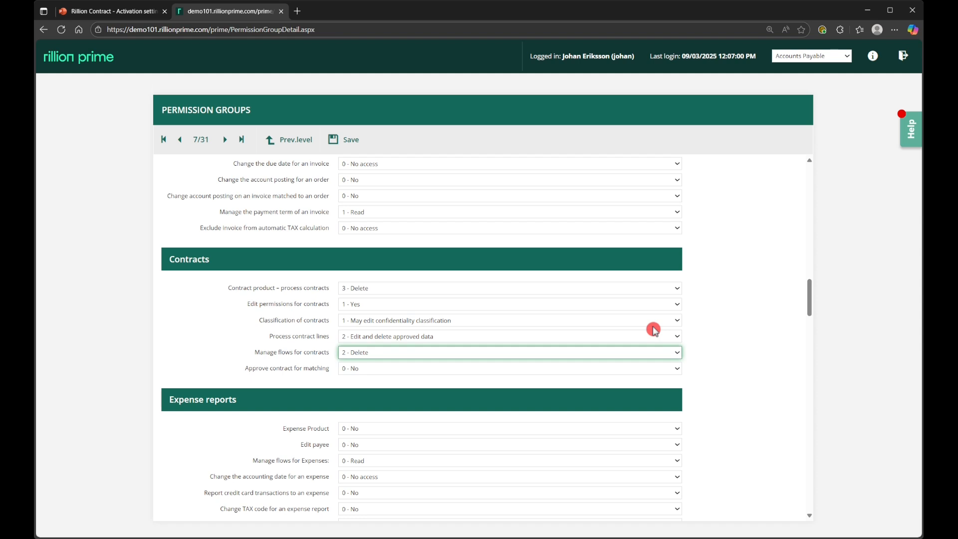
left_click(658, 373)
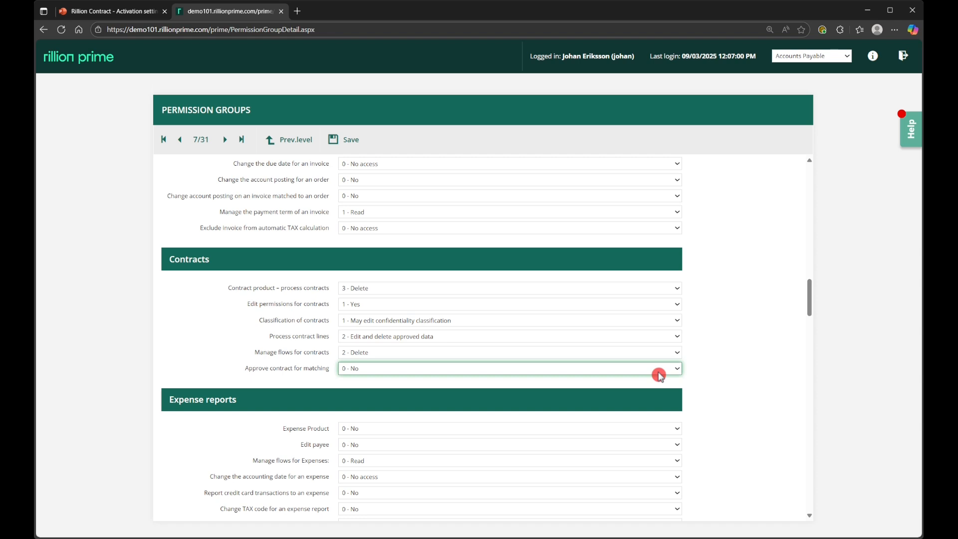
left_click(736, 354)
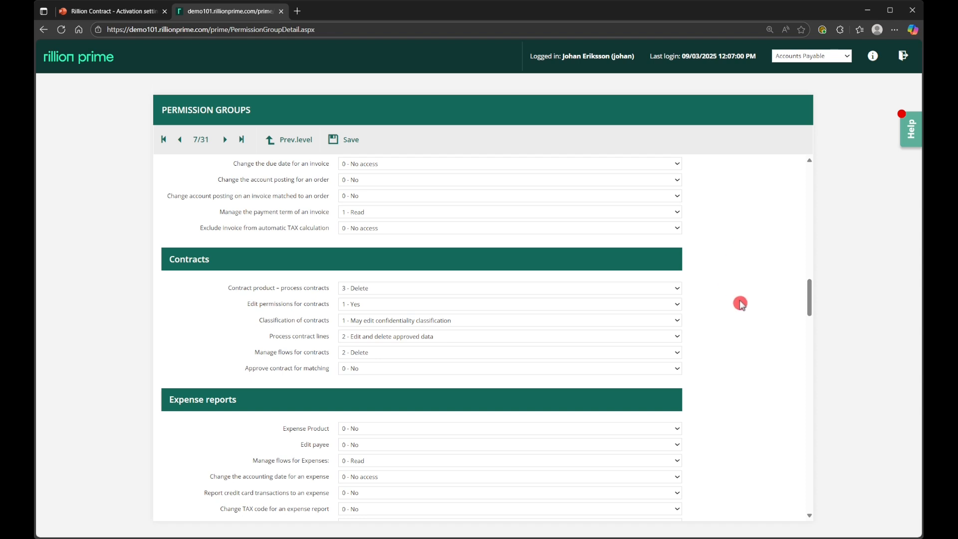
Step: In the contract report permissions, set View contracts with classifications to "0 - NOT permitted to read classified records unless the role is included in the flow"
scroll(768, 352, "down", 6)
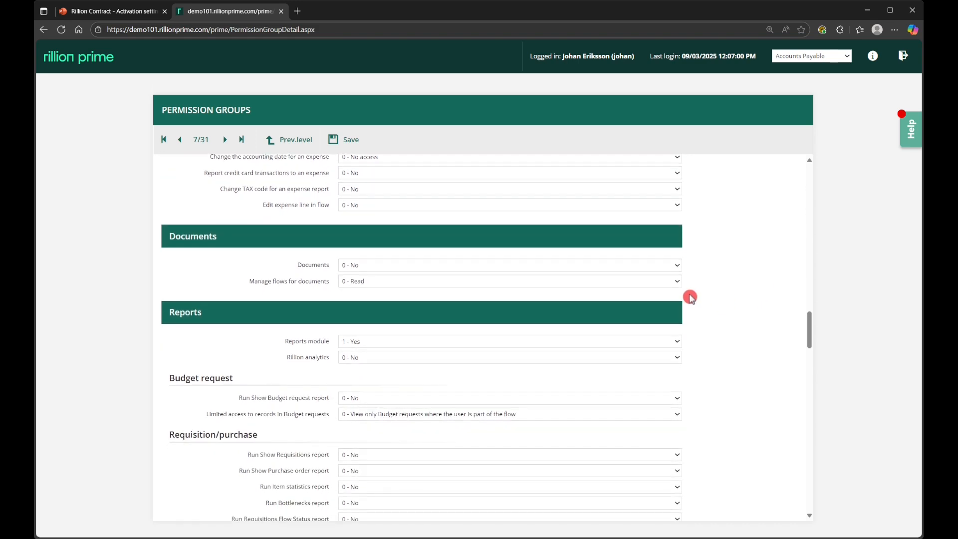
scroll(349, 344, "down", 5)
scroll(349, 345, "down", 3)
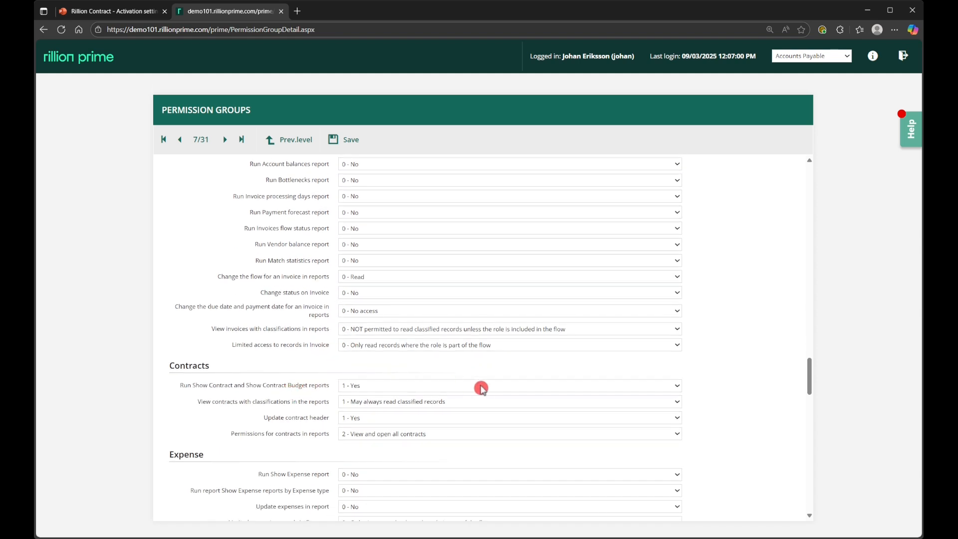
left_click(523, 419)
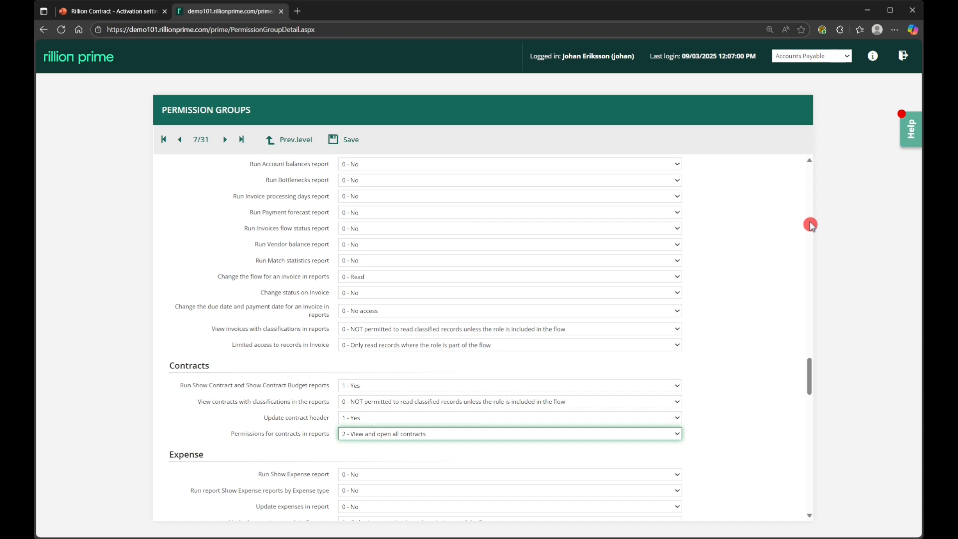
Step: Return to the permission group list and open the Approval group
left_click(285, 144)
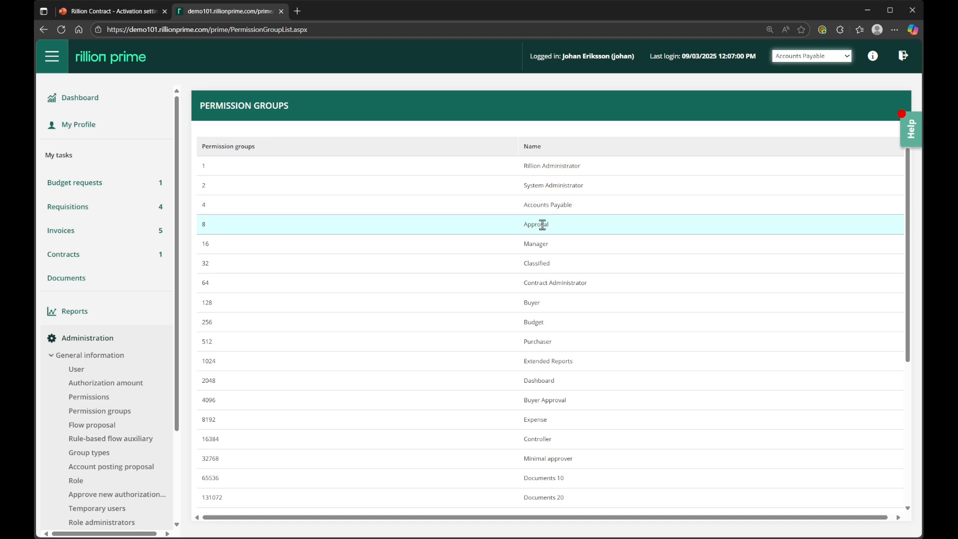
left_click(542, 225)
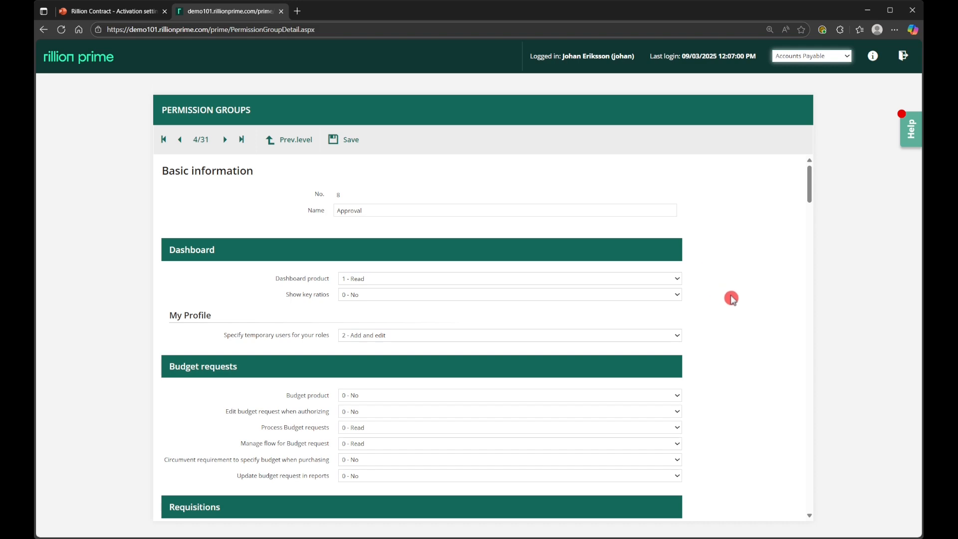
Step: In the Approval group's Contracts permissions, set Edit permissions for contracts to "1 - Yes"
scroll(731, 298, "down", 10)
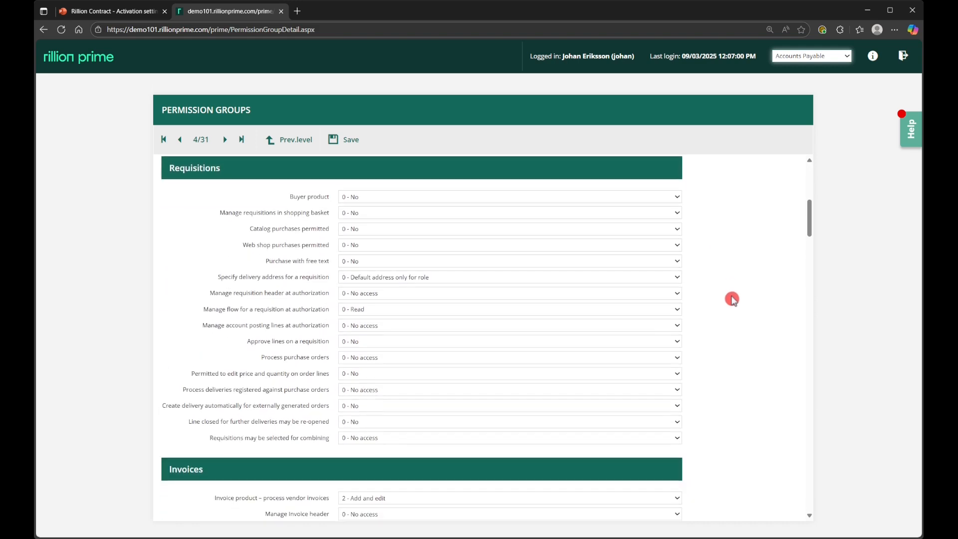
scroll(492, 301, "down", 12)
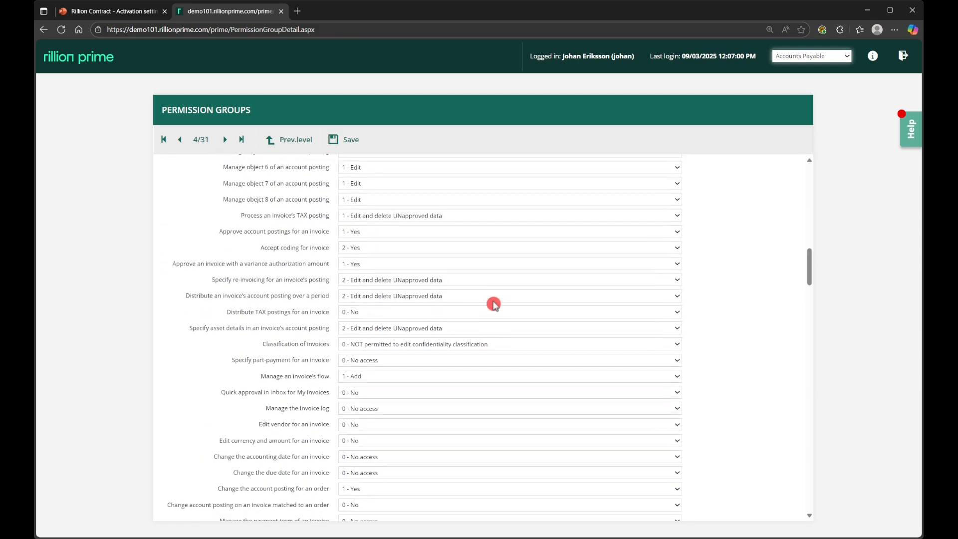
scroll(493, 305, "down", 1)
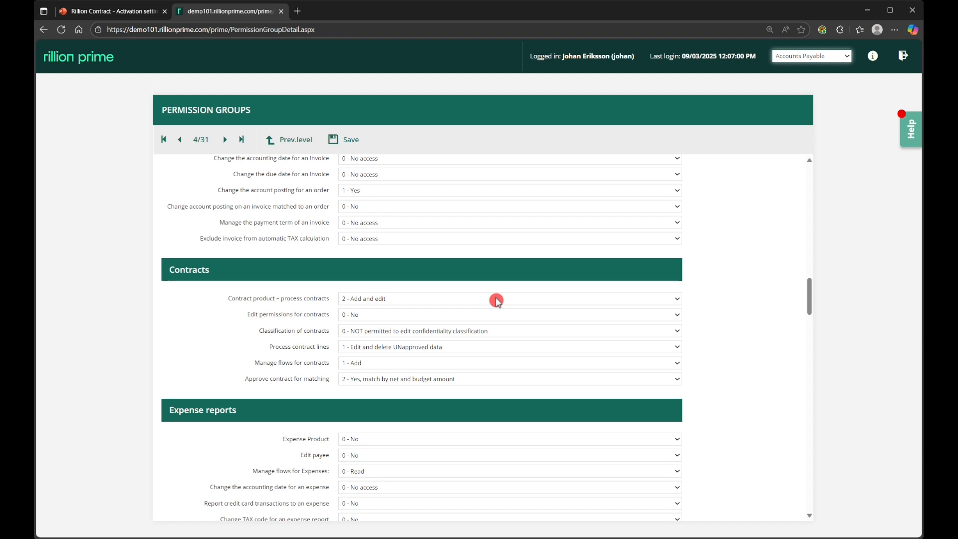
left_click(496, 301)
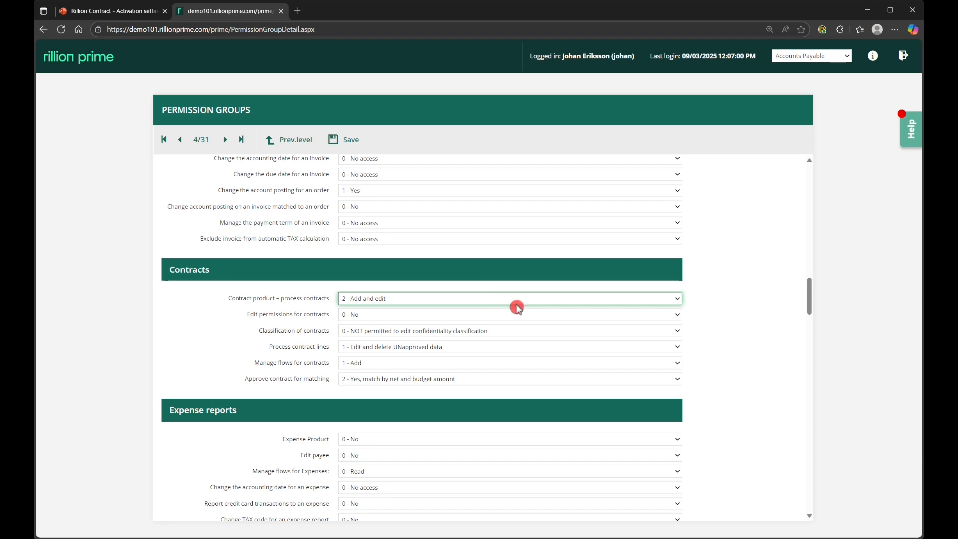
left_click(566, 316)
left_click(545, 342)
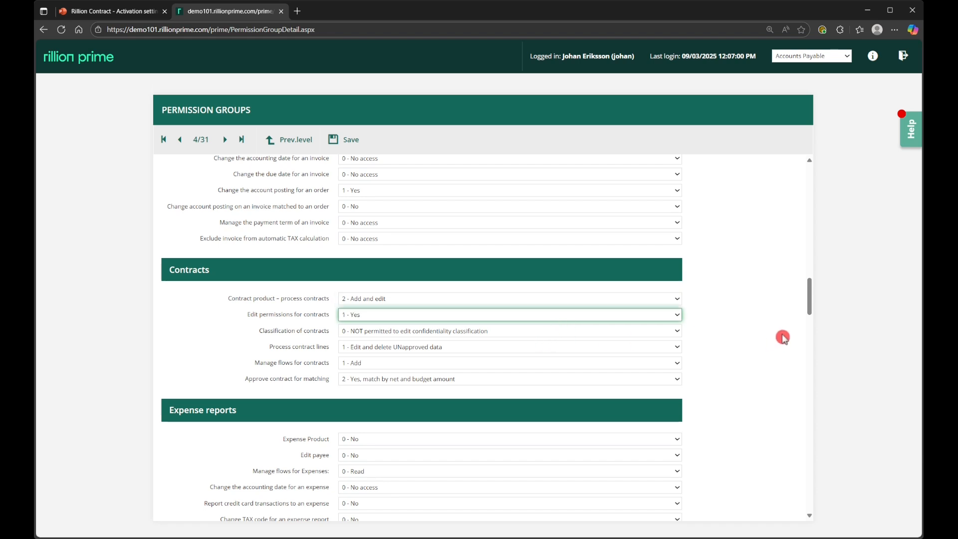
Step: Review the Approval group's options for contract classification, contract lines, contract flows and approving contracts for matching, without changing them
left_click(532, 334)
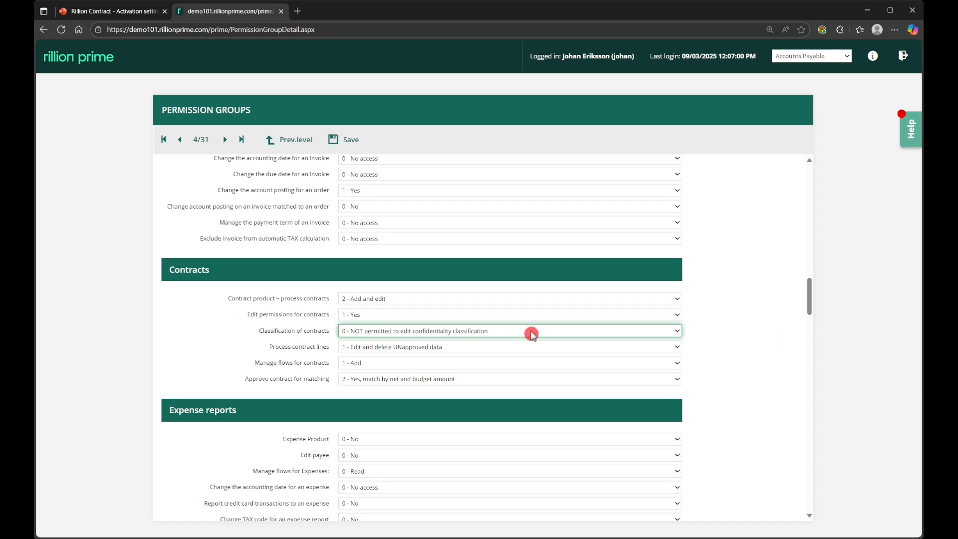
left_click(528, 346)
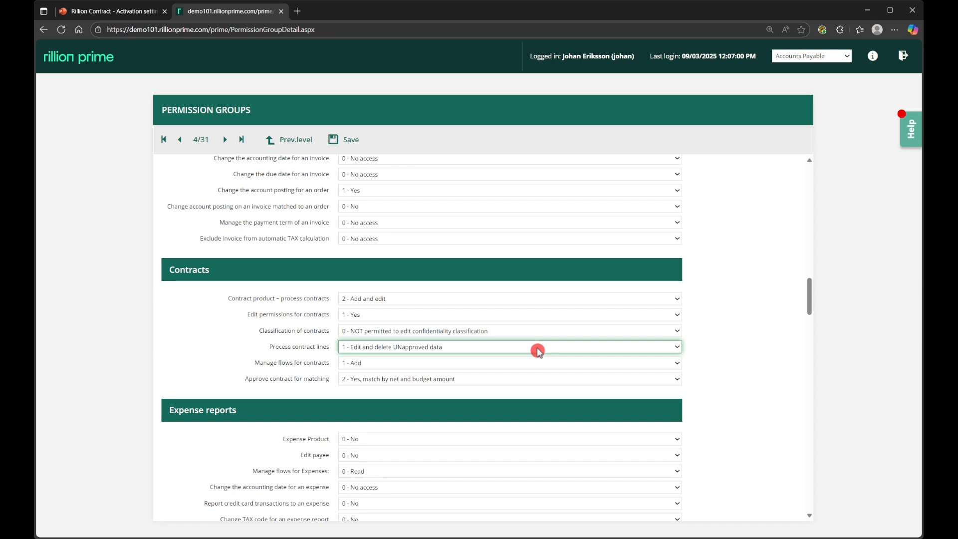
left_click(411, 365)
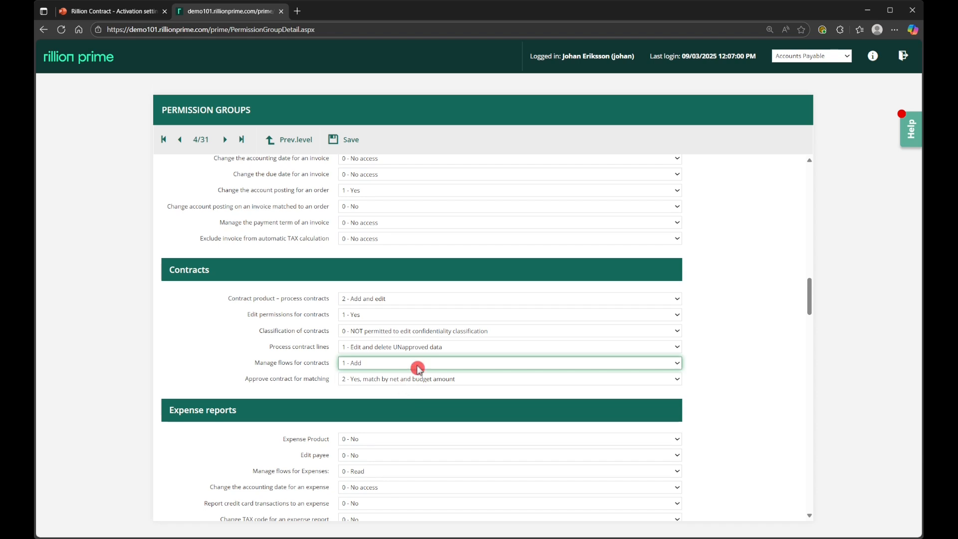
left_click(521, 380)
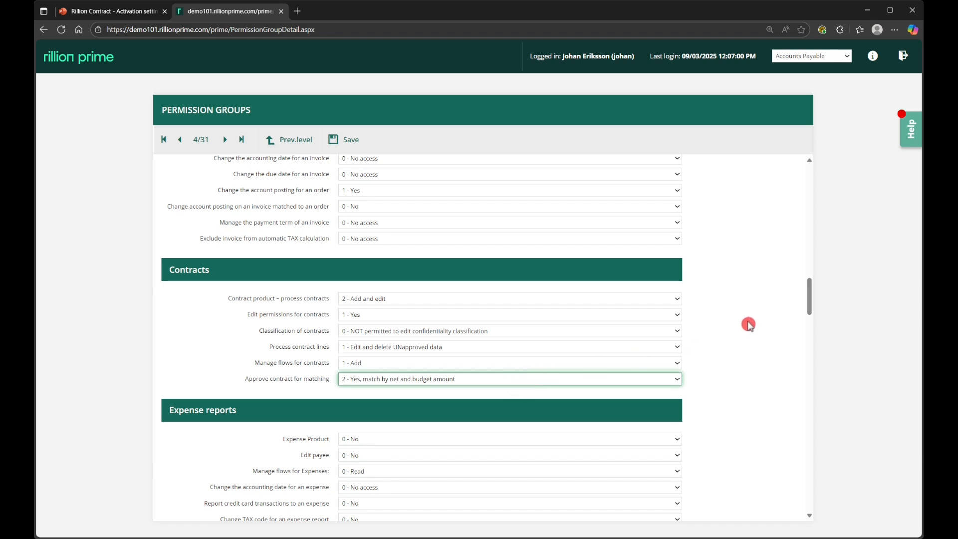
left_click(873, 279)
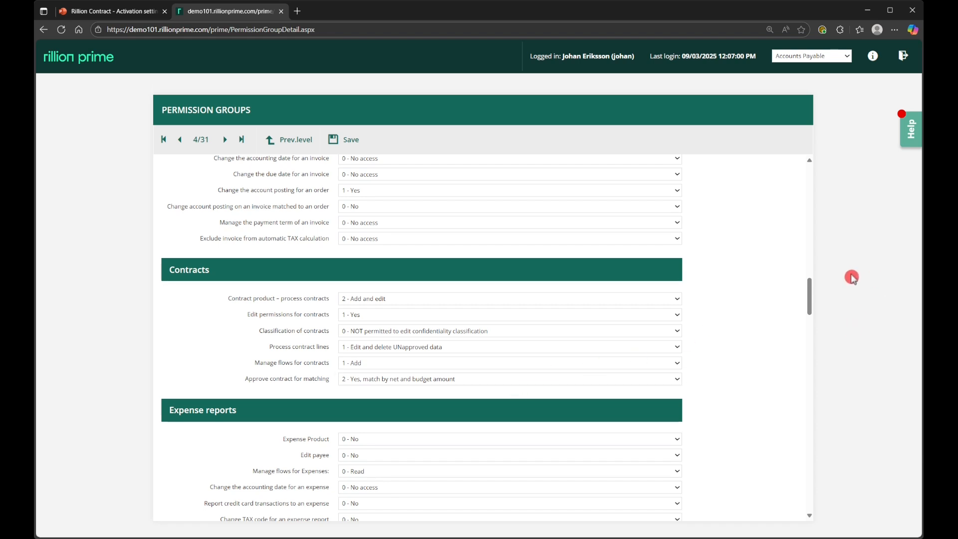
Step: Go to the Approval group's contract report permissions and review the settings for running contract reports, viewing classified contracts and report access
scroll(713, 316, "down", 10)
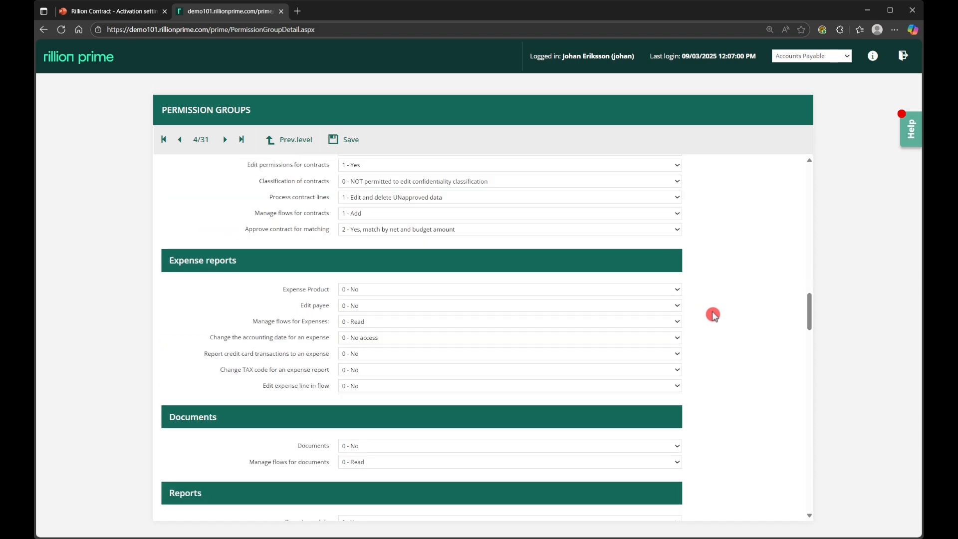
scroll(704, 320, "down", 6)
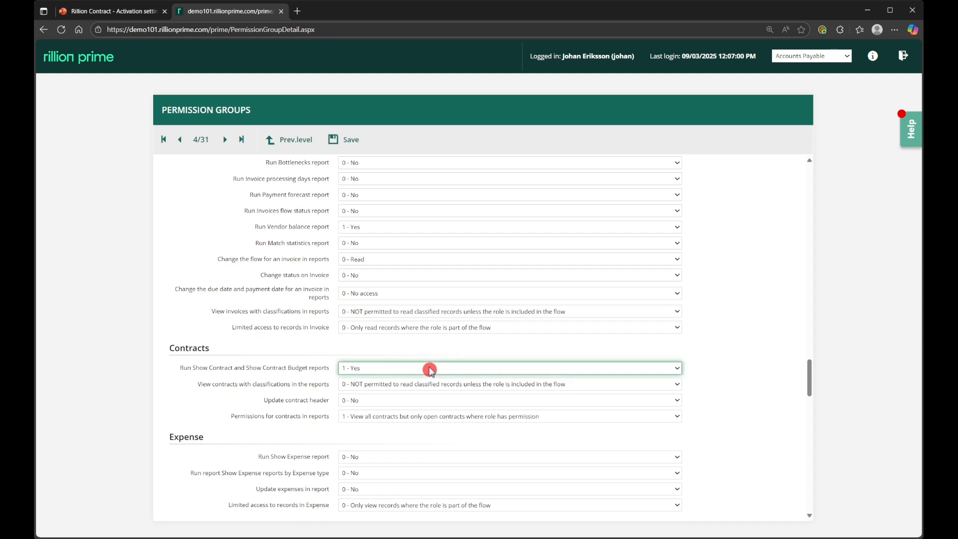
left_click(605, 387)
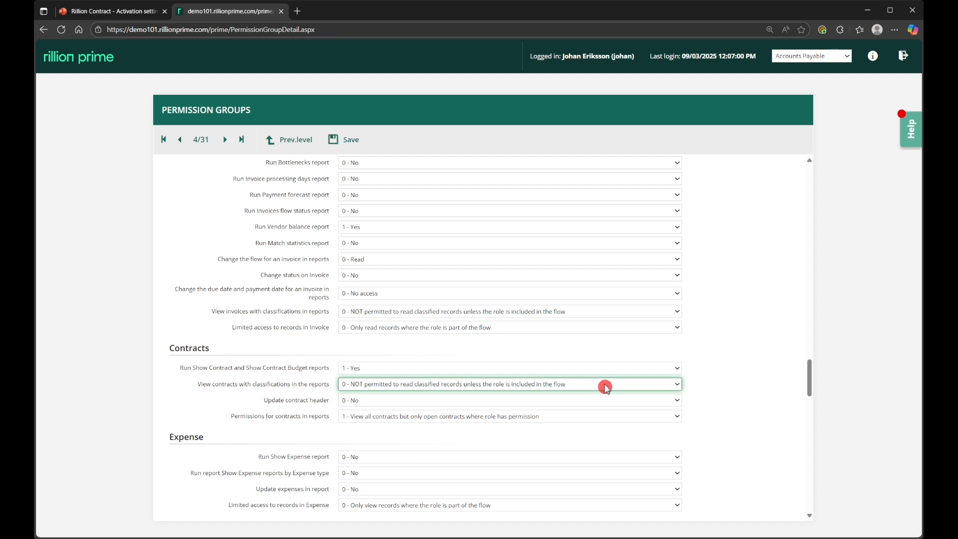
left_click(606, 417)
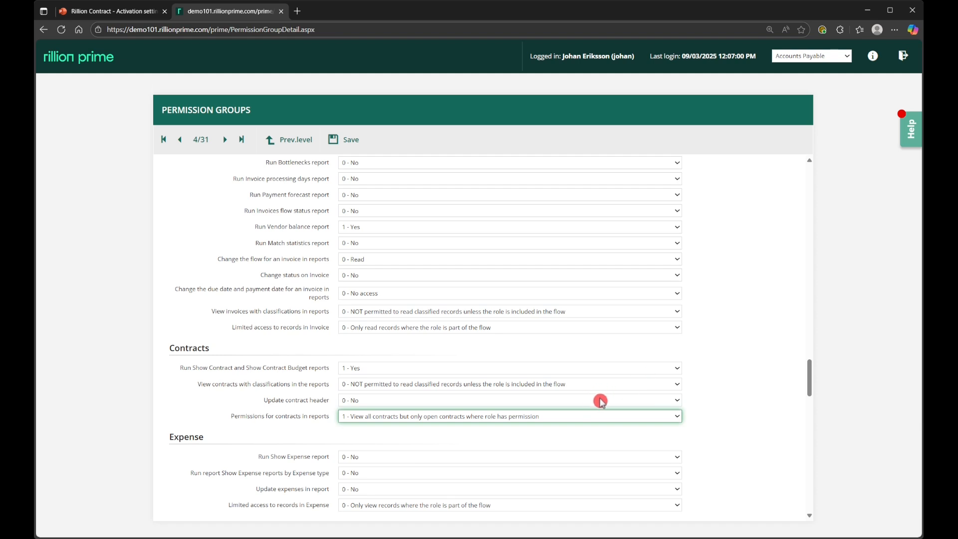
Step: Set Update contract header to "1 - Yes" in the contract report permissions and return to the permission group list
left_click(632, 400)
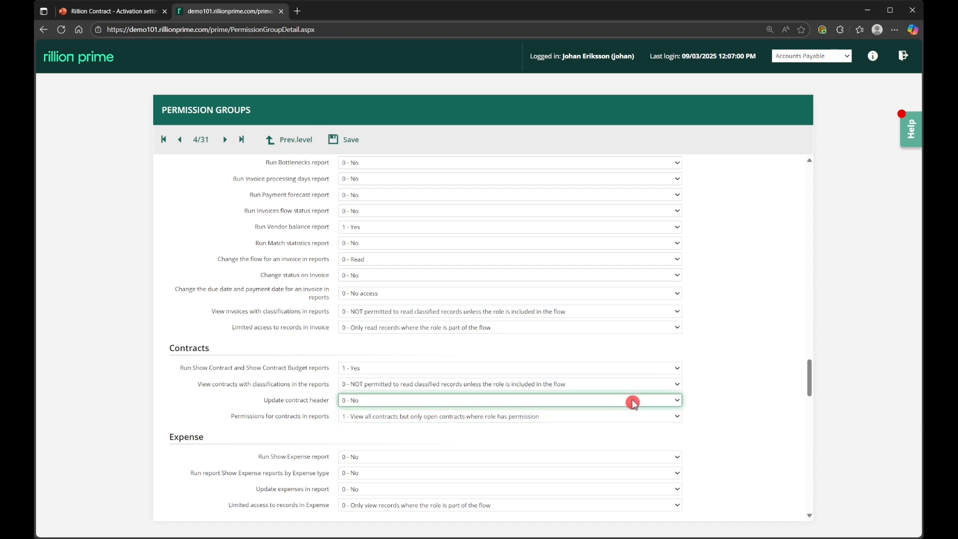
key("Down")
scroll(763, 286, "down", 1)
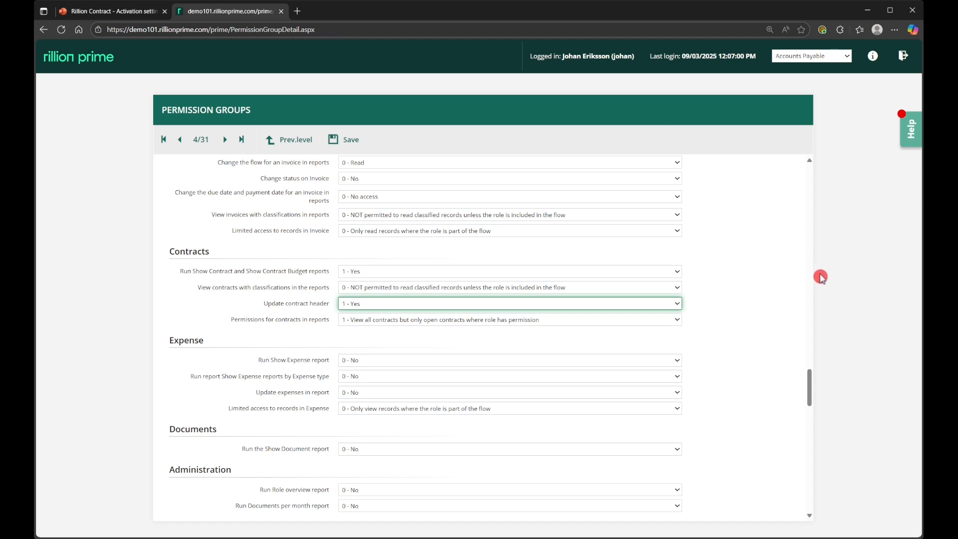
left_click(296, 147)
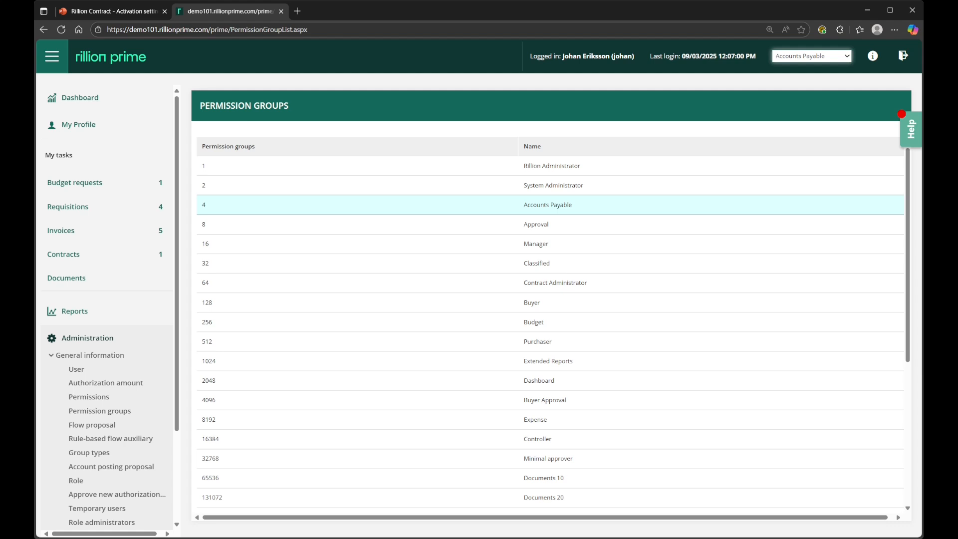
Step: Open the Role administration page under General information and list all roles without filters
left_click(276, 238)
scroll(61, 343, "down", 3)
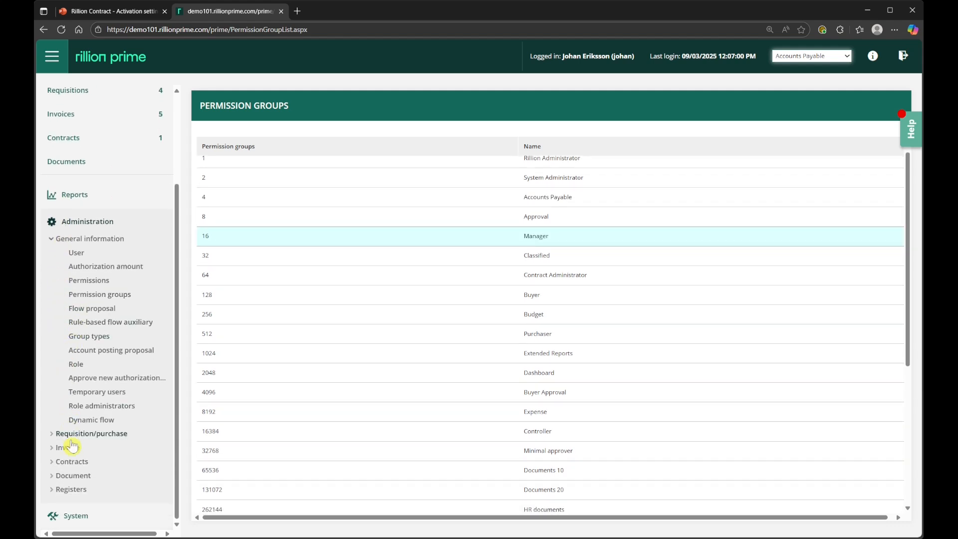
left_click(75, 363)
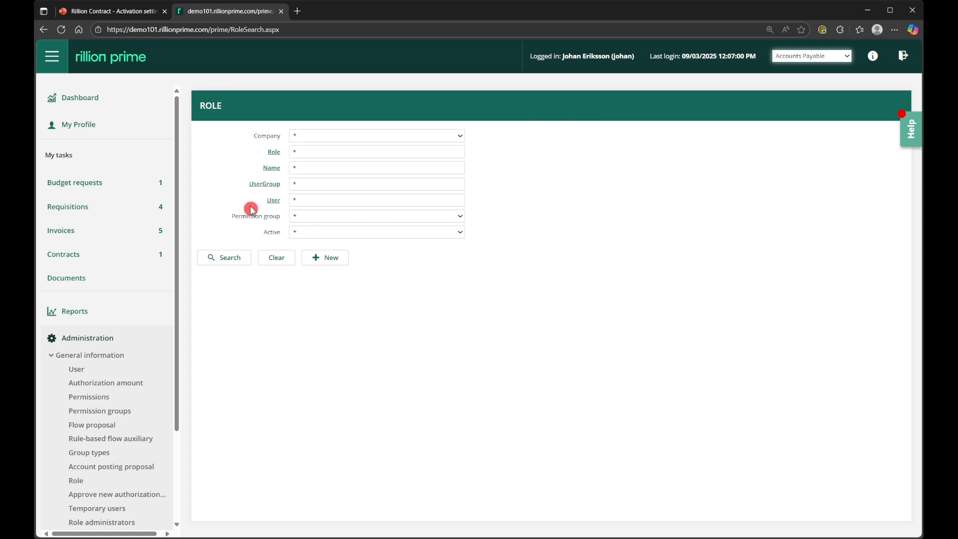
left_click(221, 255)
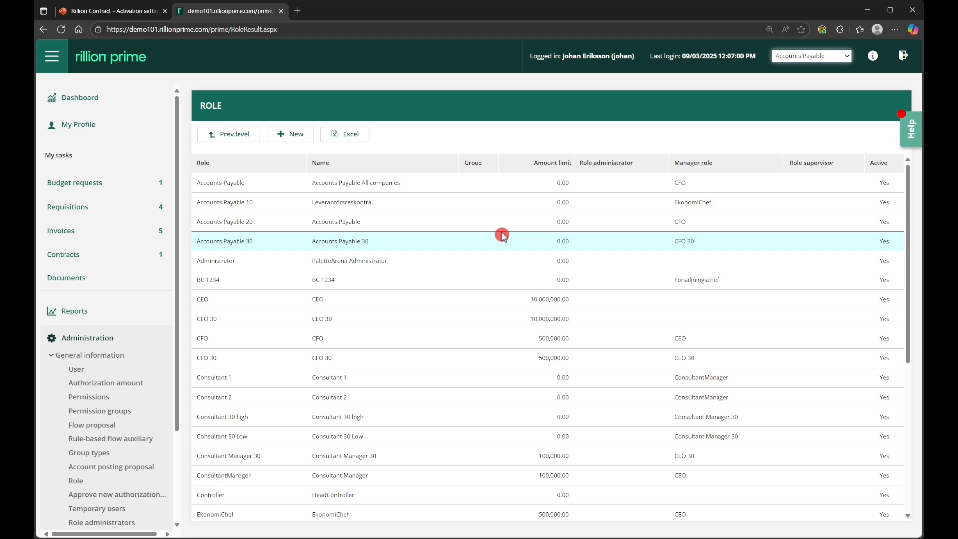
Step: Open the Accounts Payable 20 role, check its Contract Administrator permission group assignment, and return to the role list
left_click(679, 221)
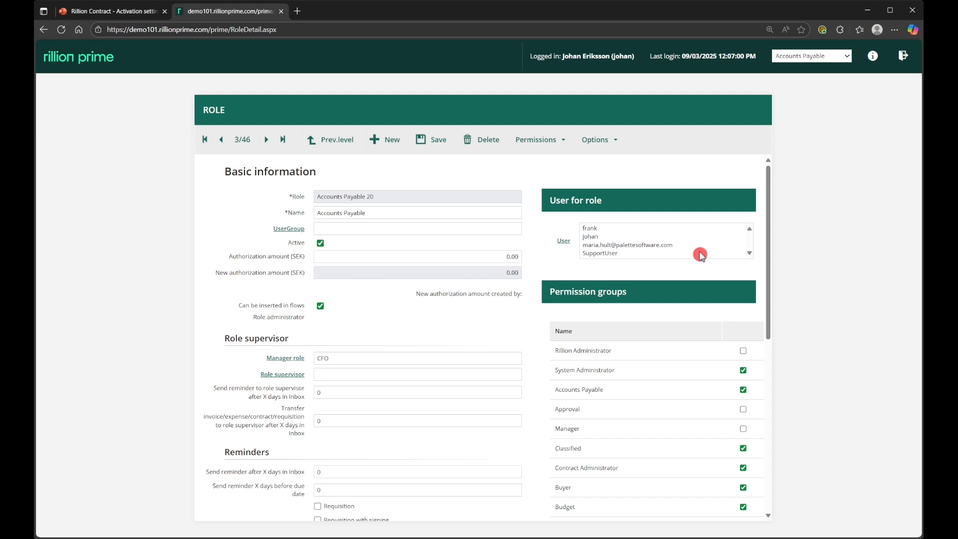
scroll(692, 358, "down", 3)
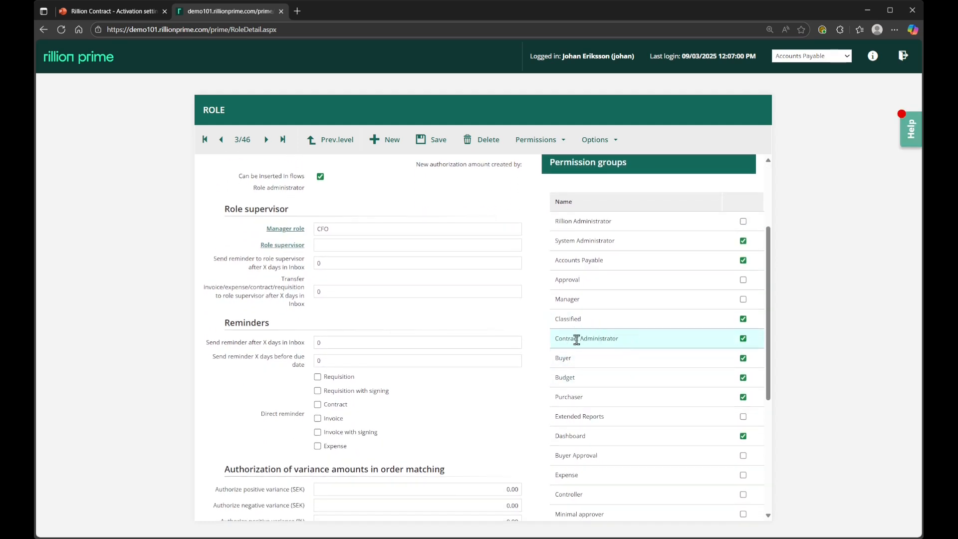
left_click(743, 339)
left_click(339, 143)
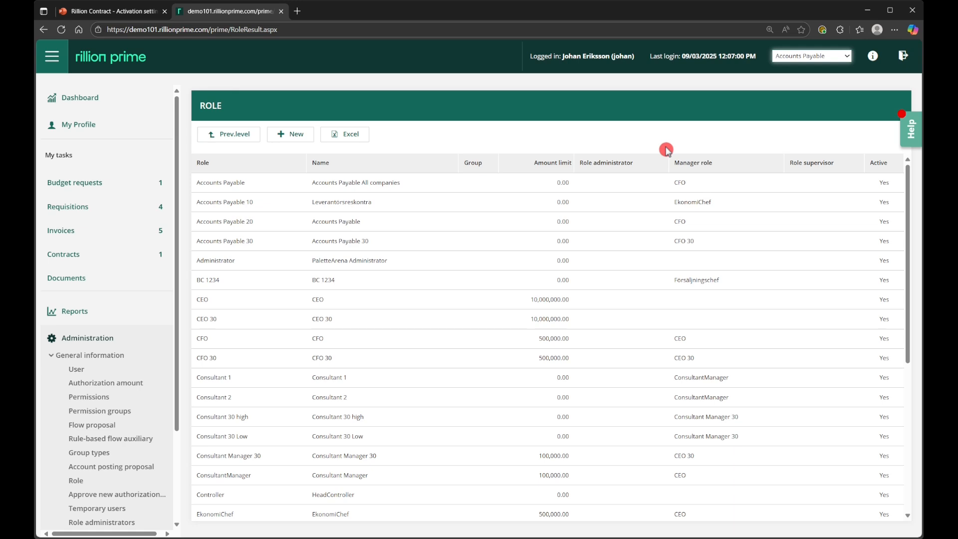
Step: Open the FullyMatched role and examine its assigned permission groups, including Contract Administrator
scroll(467, 279, "down", 3)
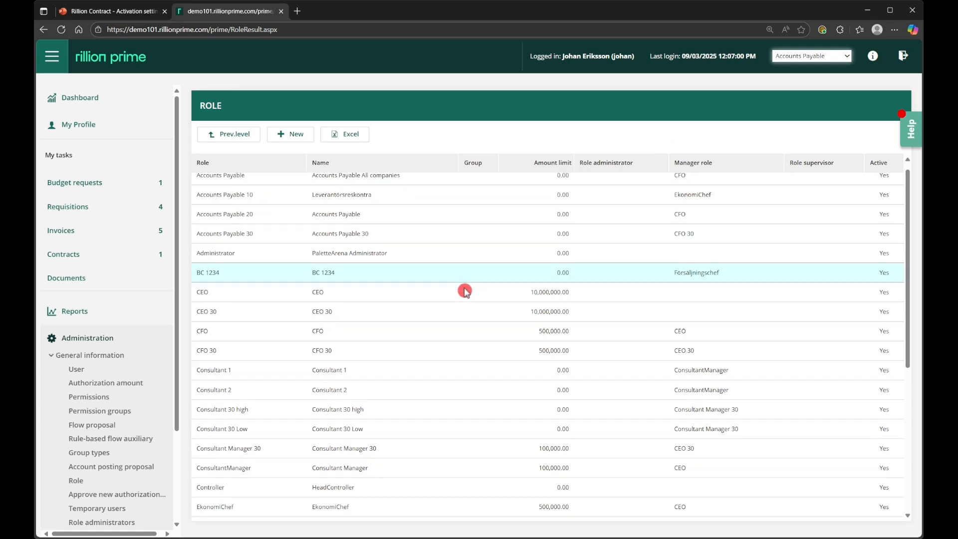
scroll(464, 290, "down", 1)
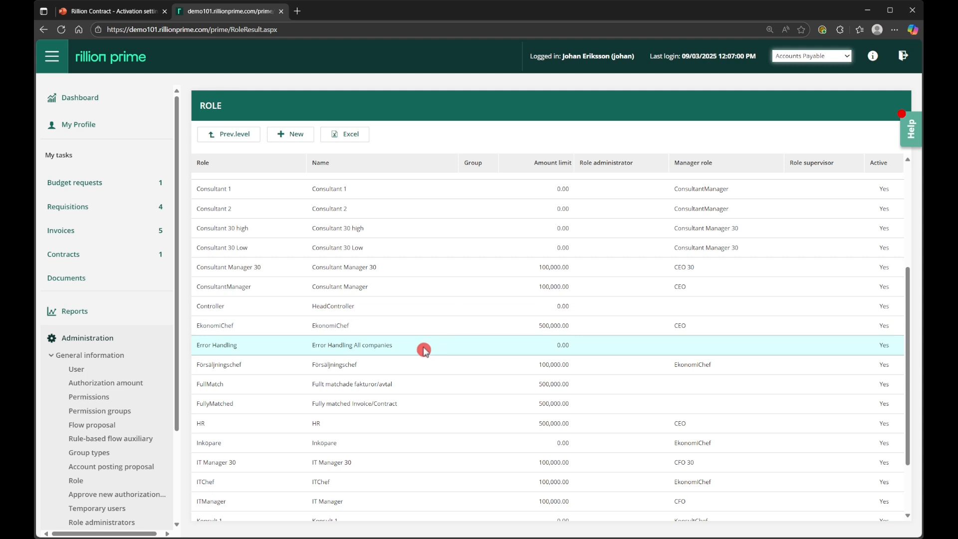
left_click(379, 400)
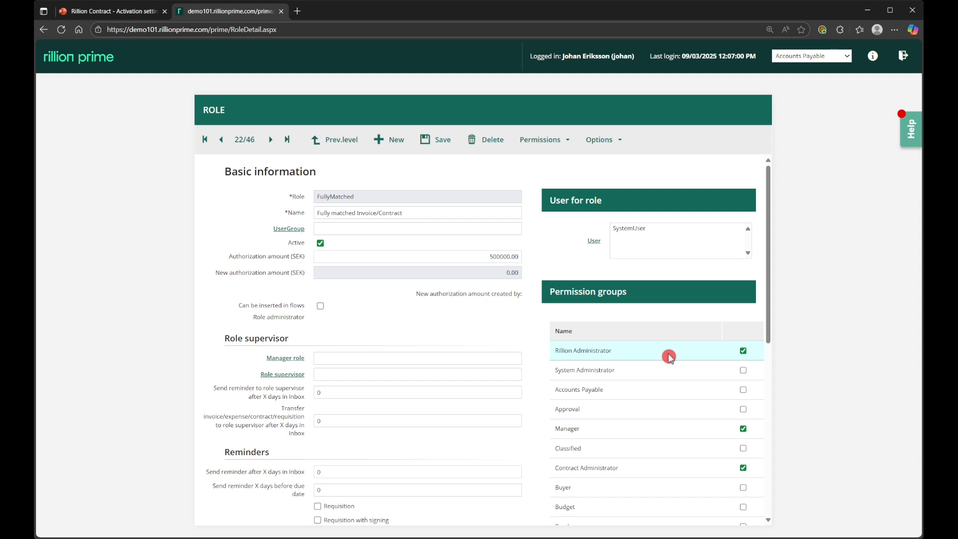
scroll(659, 439, "down", 1)
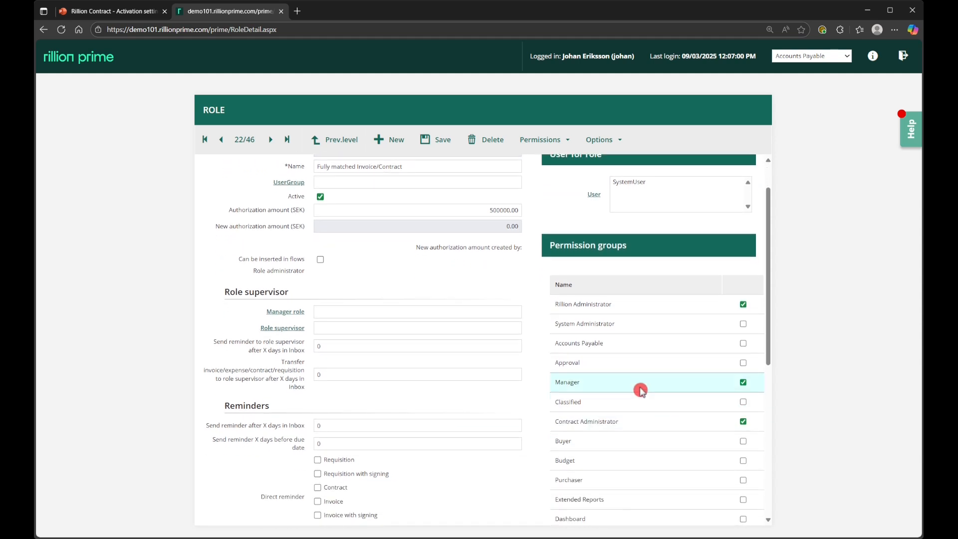
left_click_drag(591, 409, 613, 422)
scroll(627, 421, "down", 4)
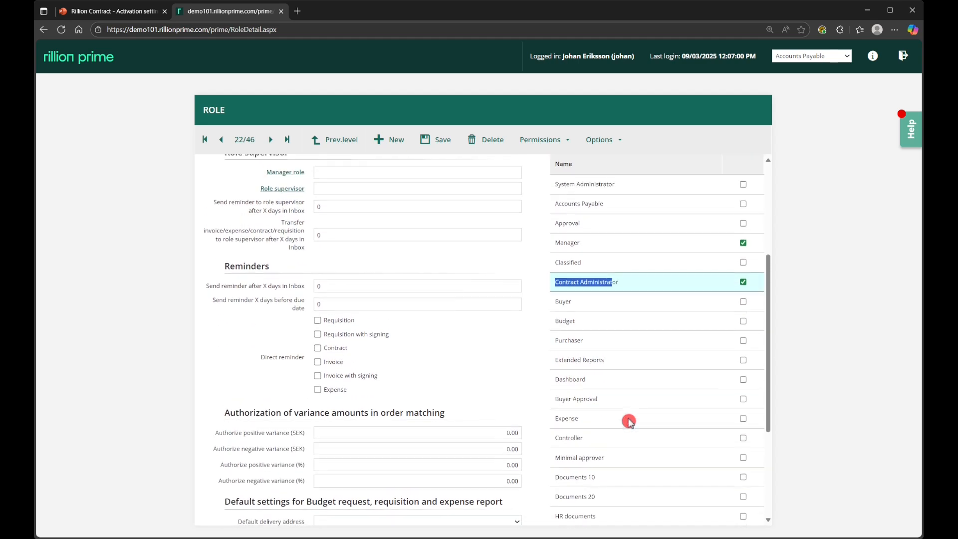
scroll(627, 421, "up", 2)
scroll(628, 422, "up", 3)
Step: Open Select permissions for the FullyMatched role, review its company, account and other dimension access, and return to the role
left_click(569, 142)
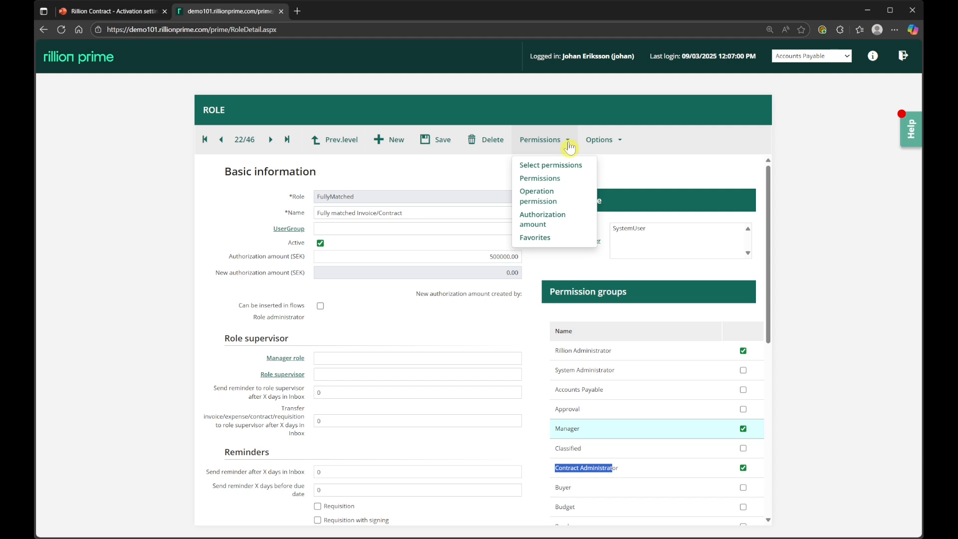
left_click(550, 167)
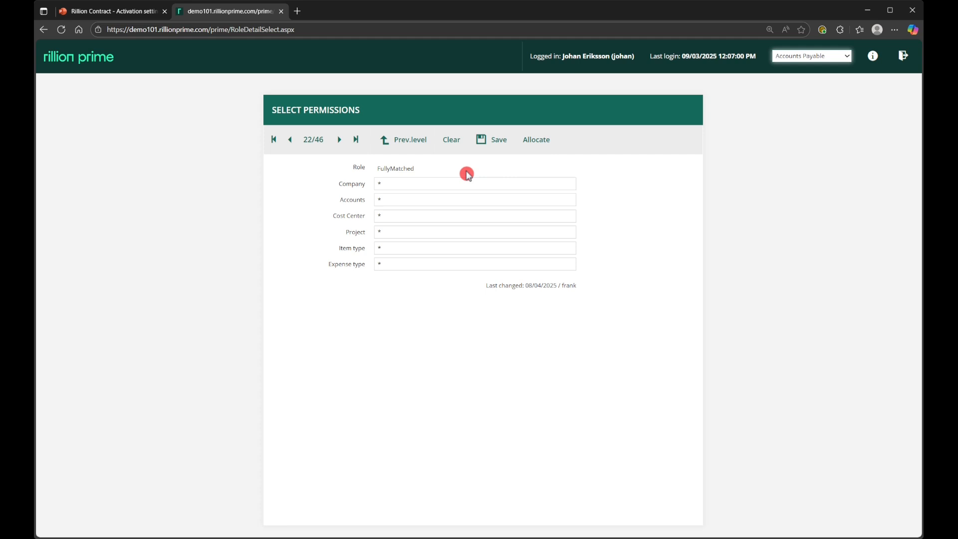
left_click(396, 263)
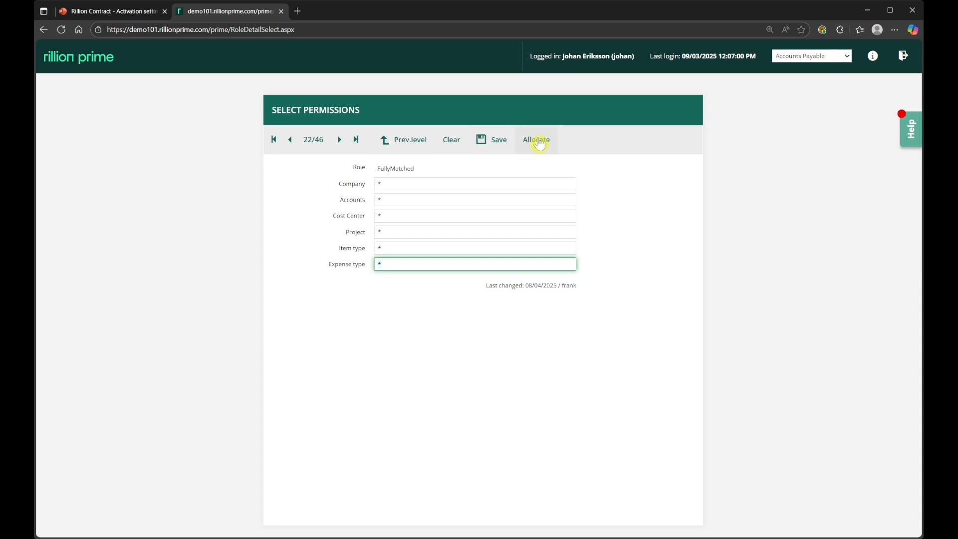
left_click(419, 135)
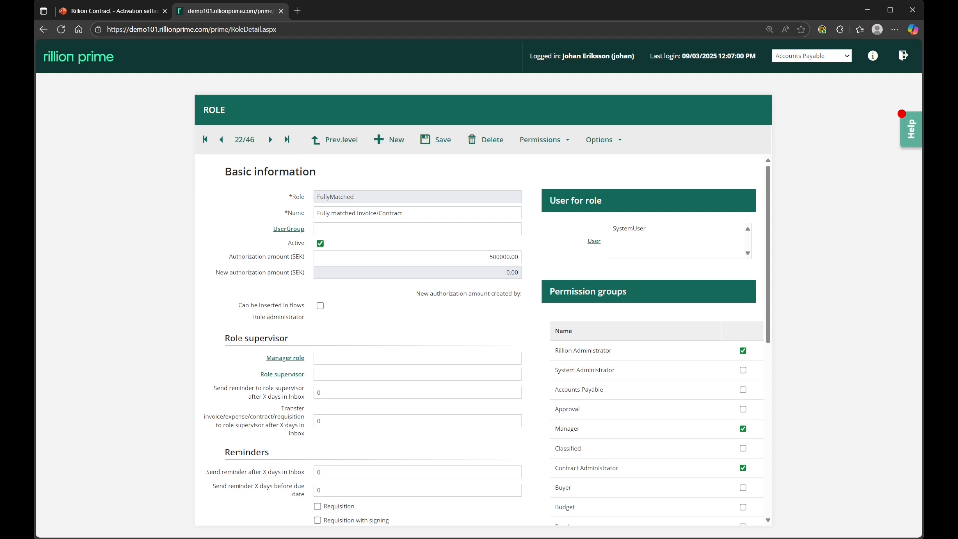
Step: Check the Rillion Contract presentation's topic slide, switch back to Rillion Prime and return to the role list
left_click(120, 11)
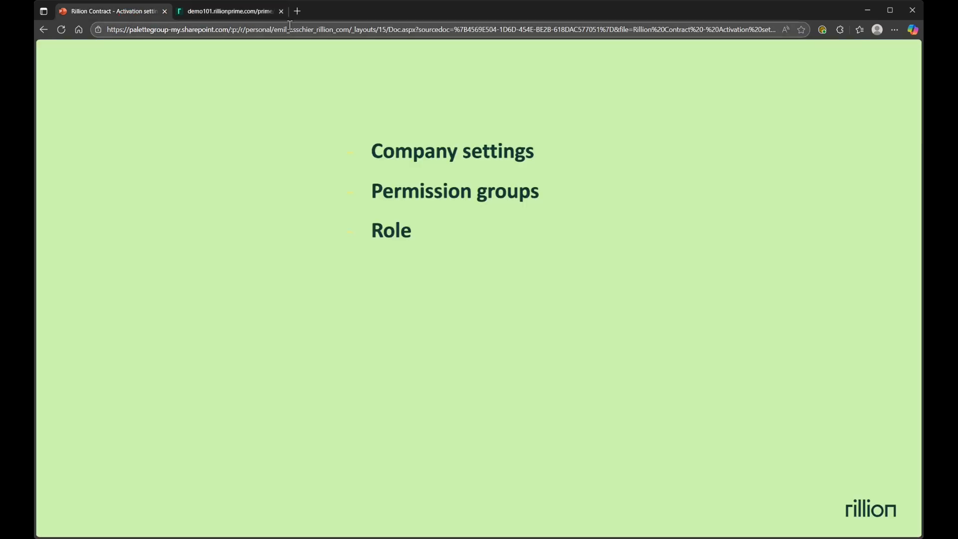
key("Right")
left_click(229, 10)
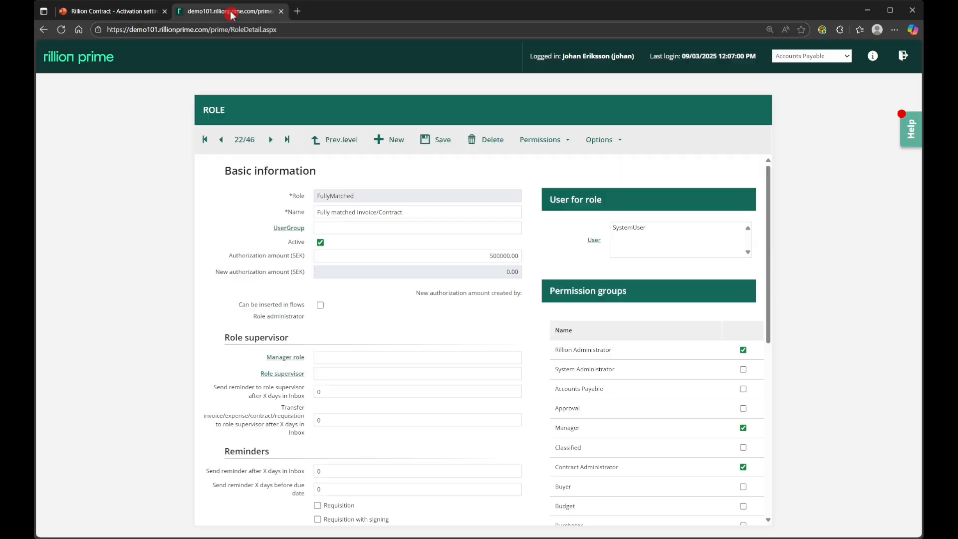
left_click(339, 139)
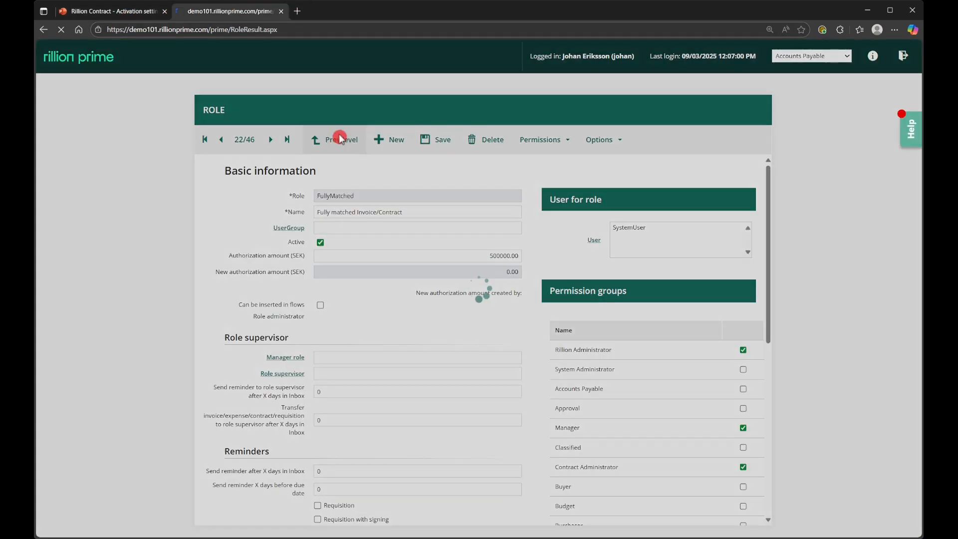
Step: Search the flow proposals under general administration without filters and open company 10's Administration flow proposal
scroll(93, 350, "down", 2)
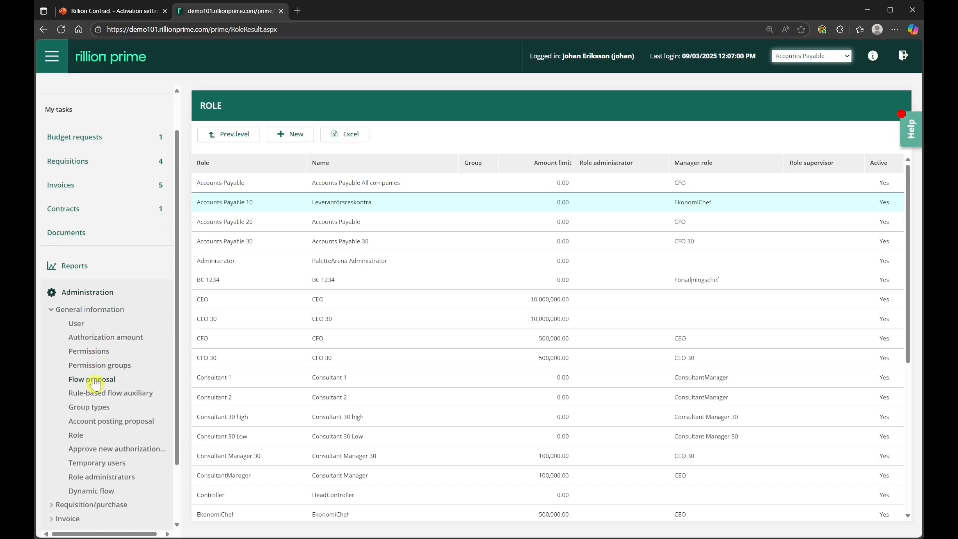
left_click(94, 380)
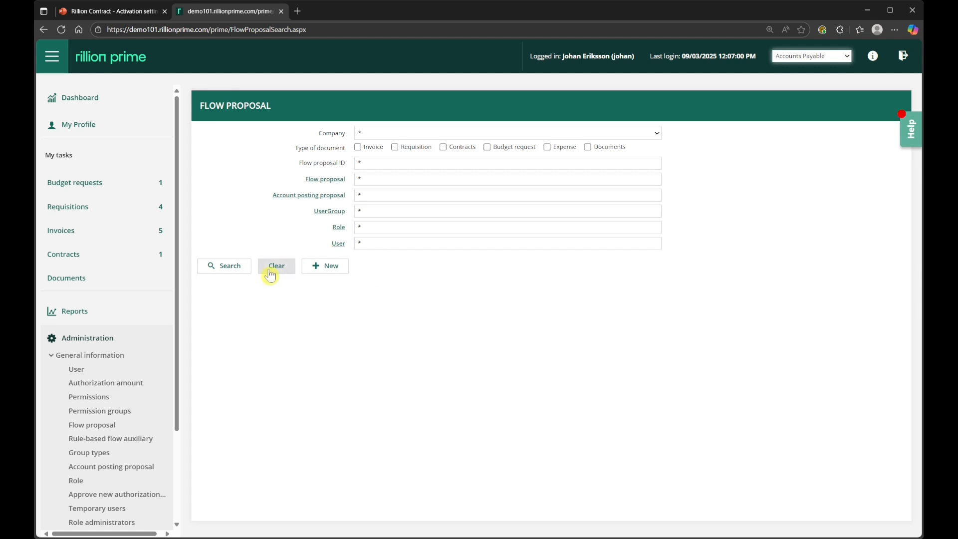
left_click(227, 267)
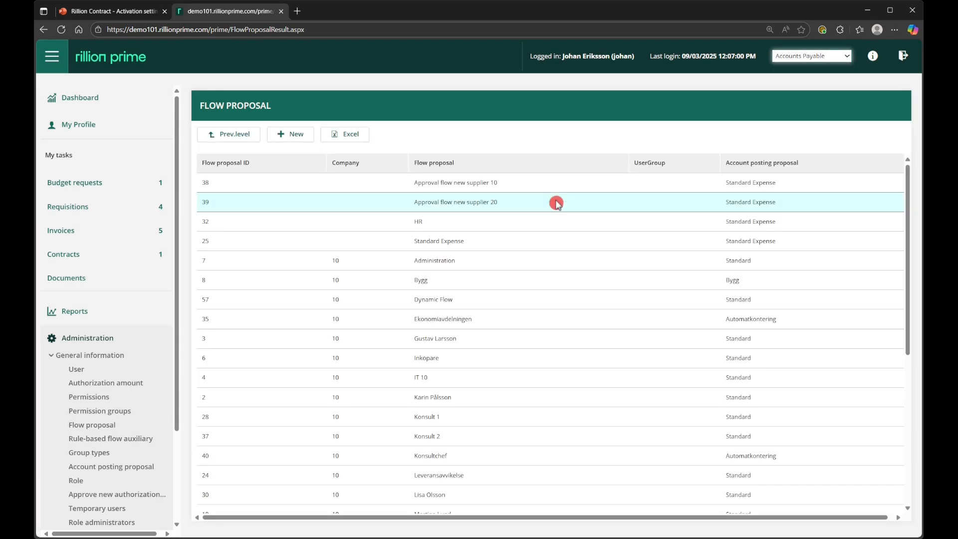
left_click(470, 261)
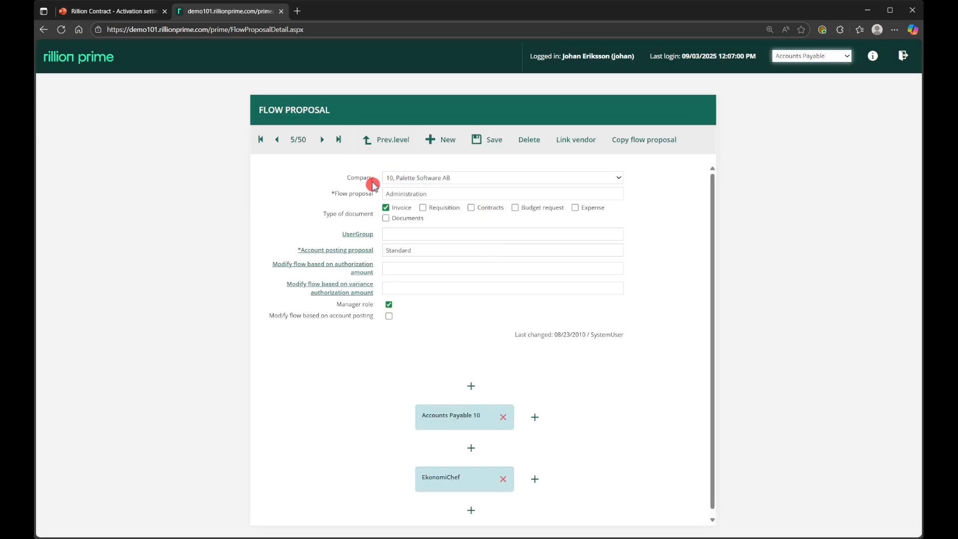
Step: Try the Contracts document type on the Administration flow proposal, clear it again and return to the flow proposal list without saving
left_click(472, 208)
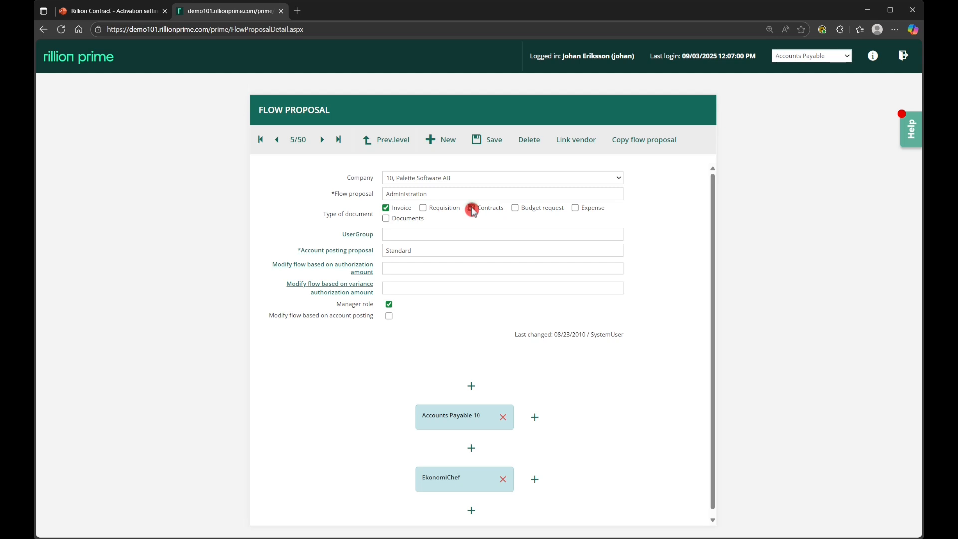
left_click(473, 208)
left_click(472, 208)
left_click(392, 142)
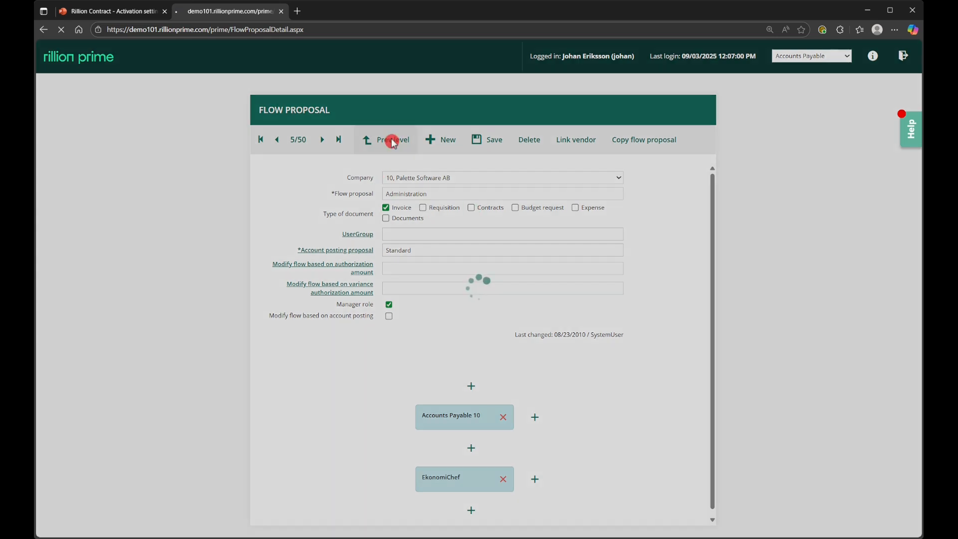